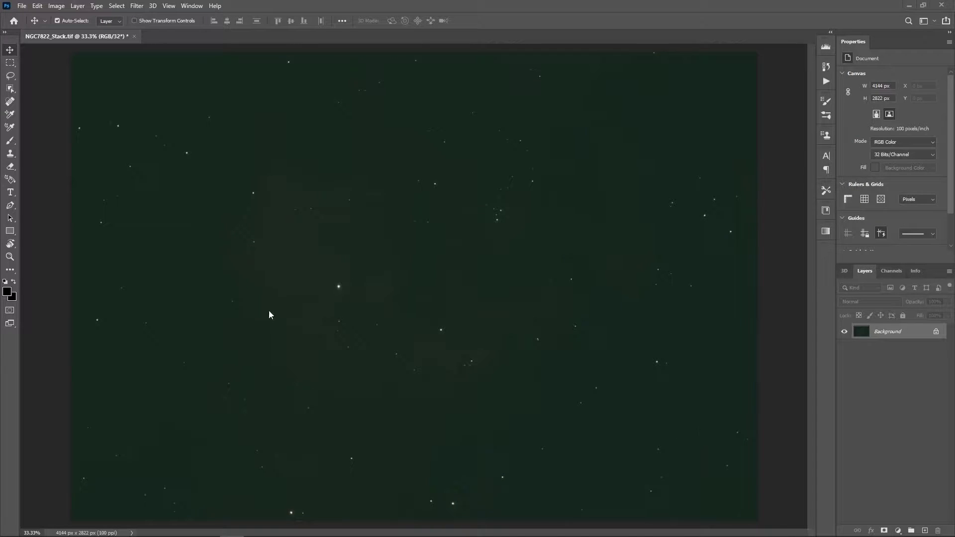
{"action": "key", "text": "alt+Tab"}
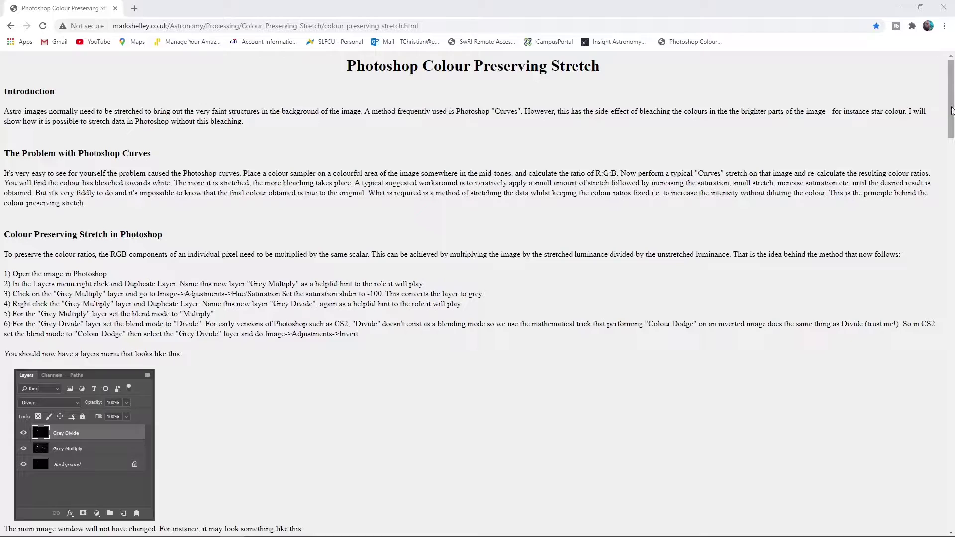
{"action": "left_click_drag", "start_coordinate": [951, 110], "coordinate": [946, 348]}
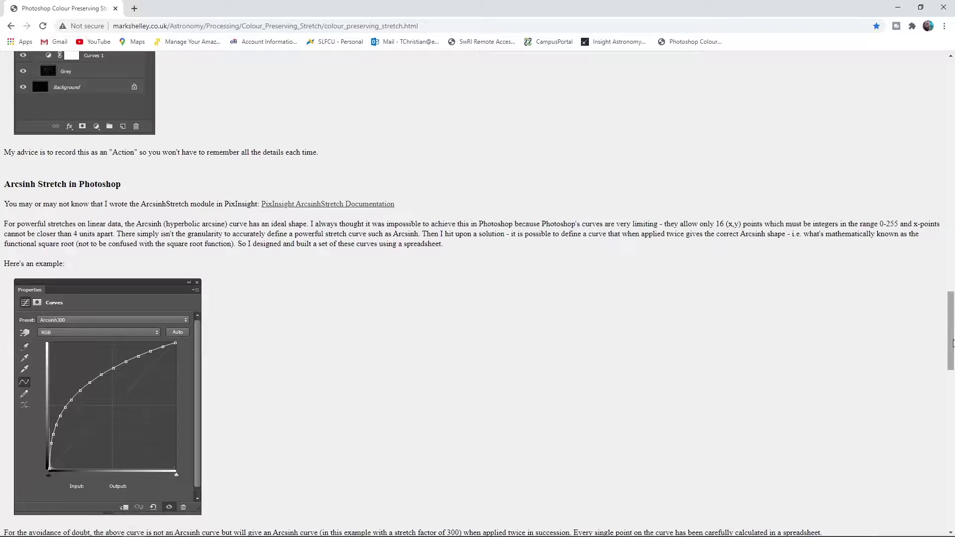
{"action": "left_click_drag", "start_coordinate": [953, 338], "coordinate": [954, 396]}
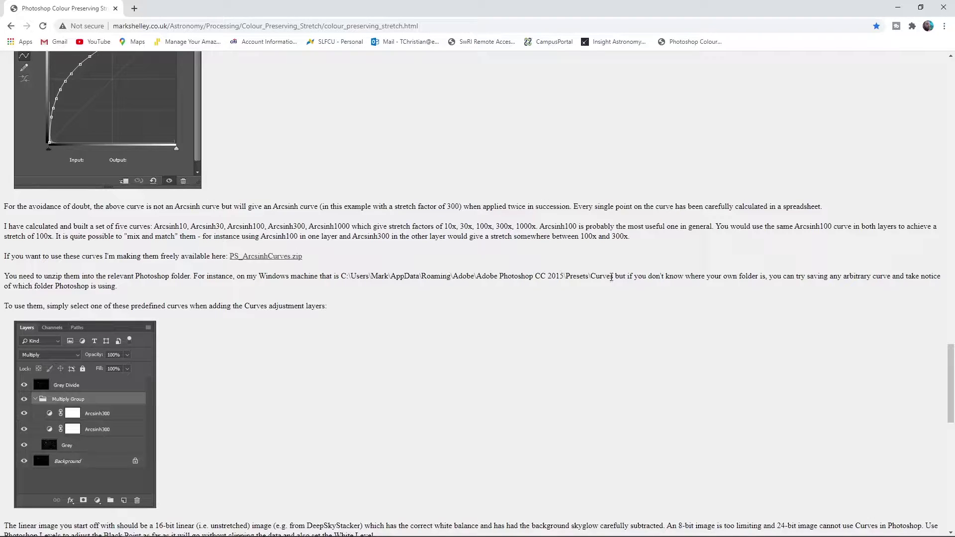
{"action": "left_click_drag", "start_coordinate": [951, 369], "coordinate": [948, 74]}
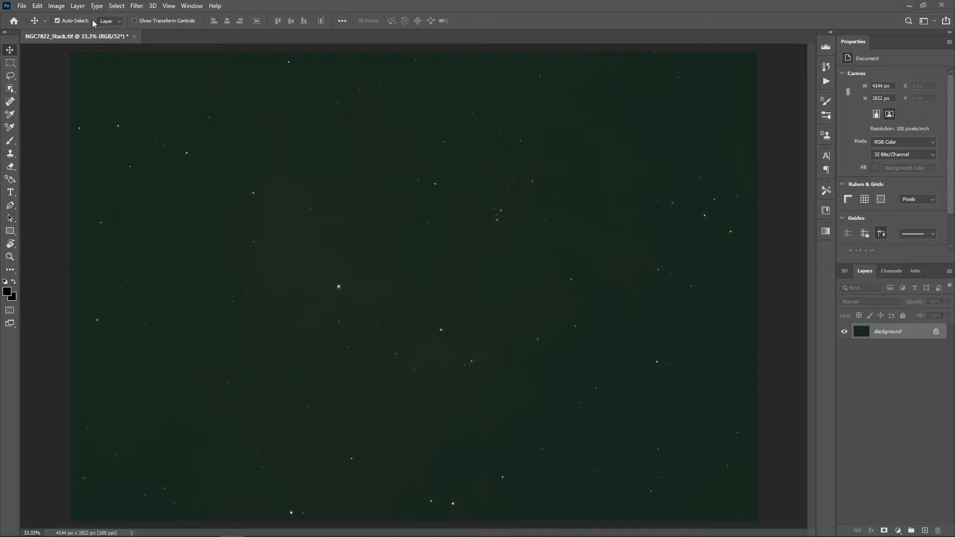
Convert NGC7822_Stack.tif to 16 Bits/Channel with Exposure and Gamma toning at 0.00 and 1.00
{"action": "left_click", "coordinate": [60, 7]}
{"action": "mouse_move", "coordinate": [69, 20]}
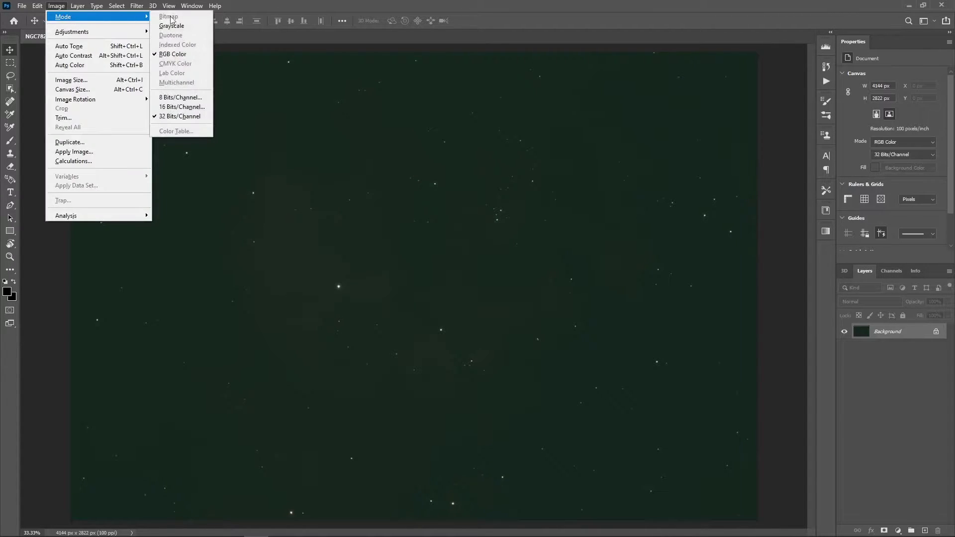
{"action": "left_click", "coordinate": [187, 111]}
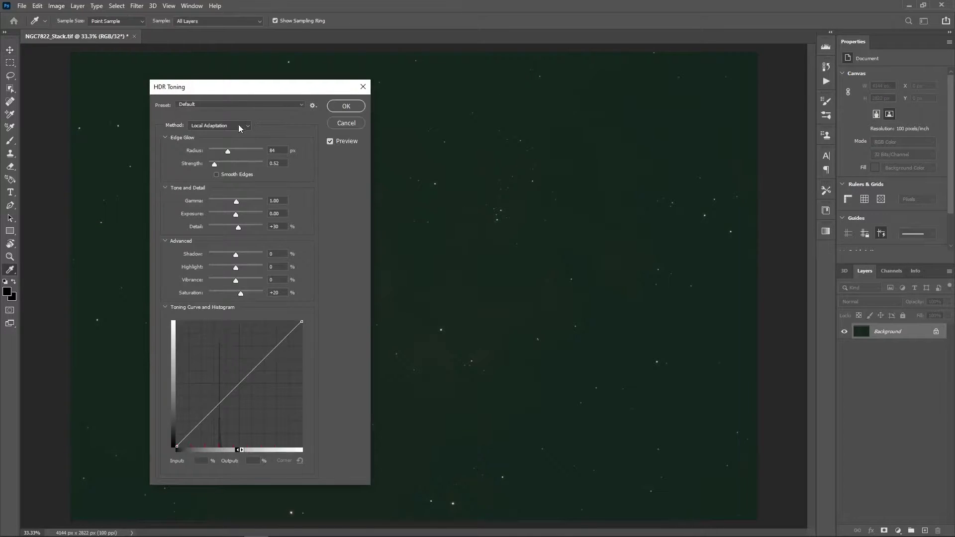
{"action": "left_click", "coordinate": [241, 127]}
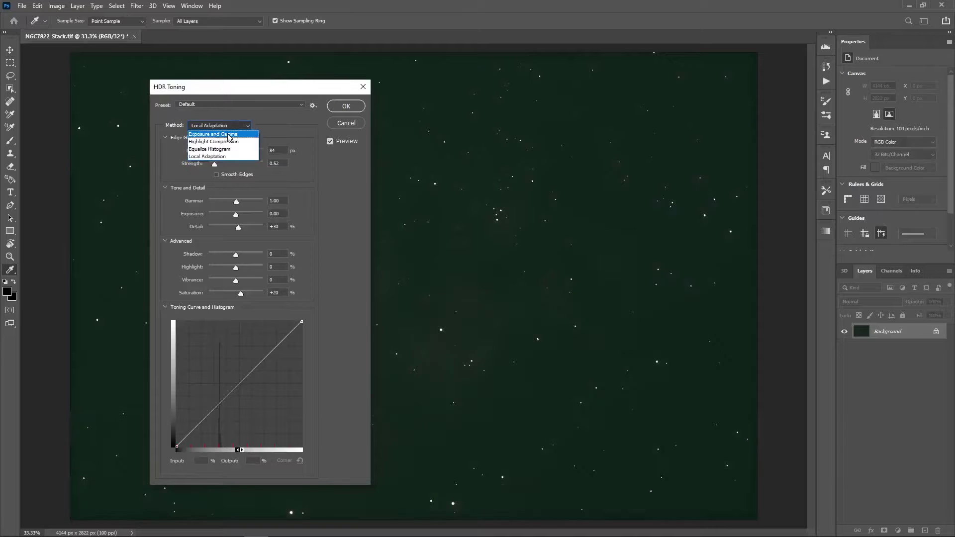
{"action": "left_click", "coordinate": [241, 132]}
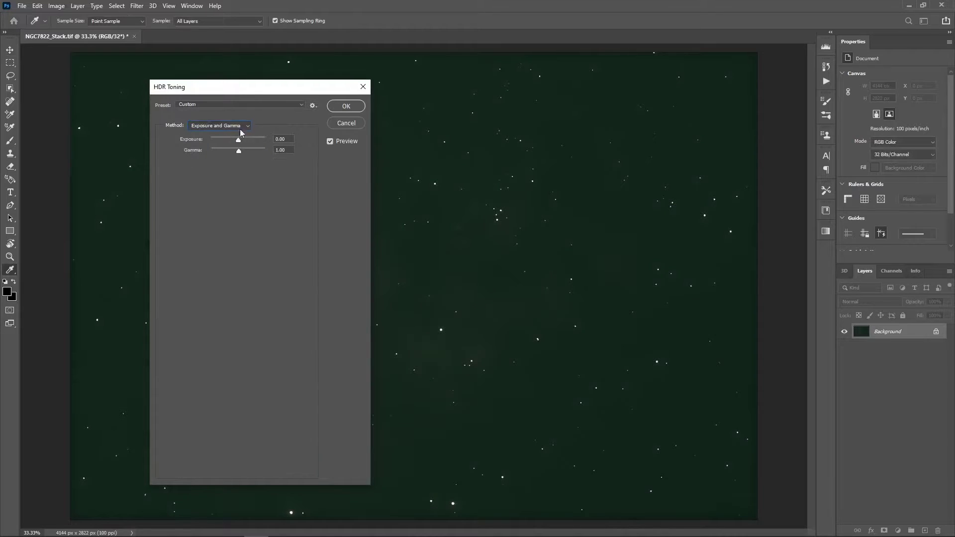
{"action": "left_click", "coordinate": [347, 106]}
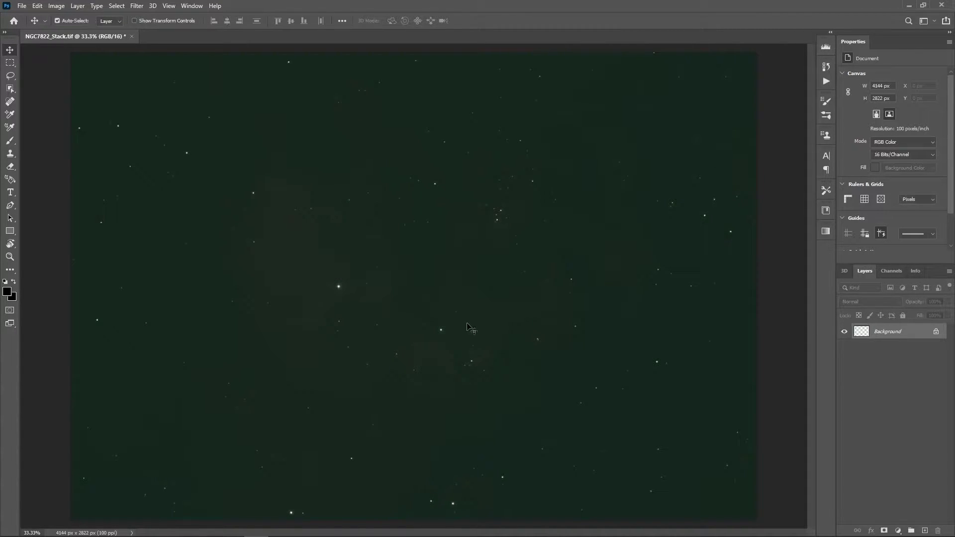
Duplicate Background as a layer named chmixer and show the per-channel colour histogram
{"action": "right_click", "coordinate": [883, 332]}
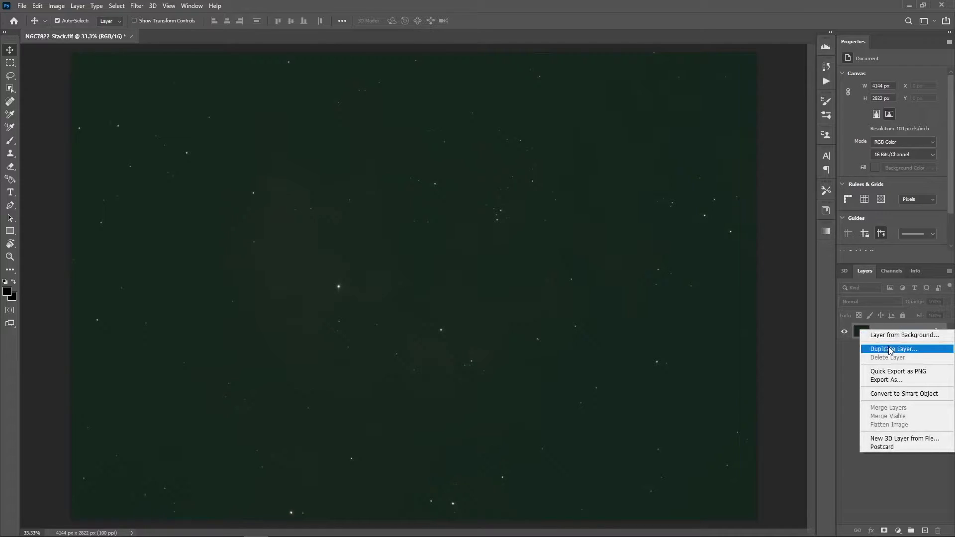
{"action": "left_click", "coordinate": [884, 351]}
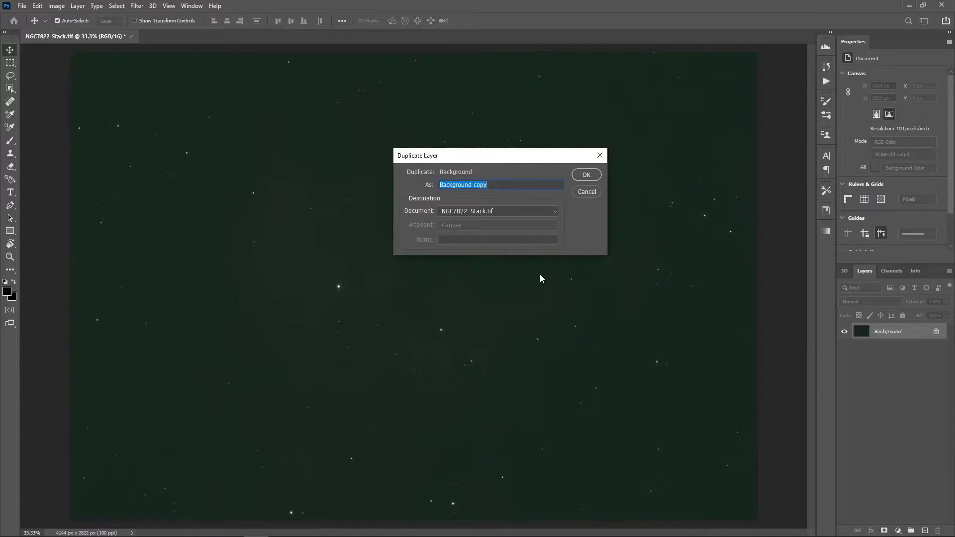
{"action": "type", "text": "chmixer"}
{"action": "key", "text": "Return"}
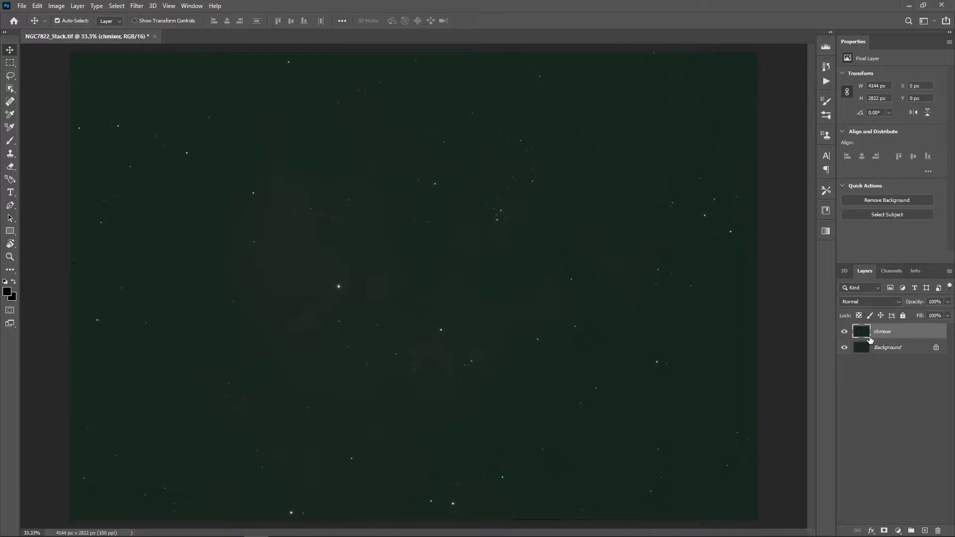
{"action": "left_click", "coordinate": [826, 50]}
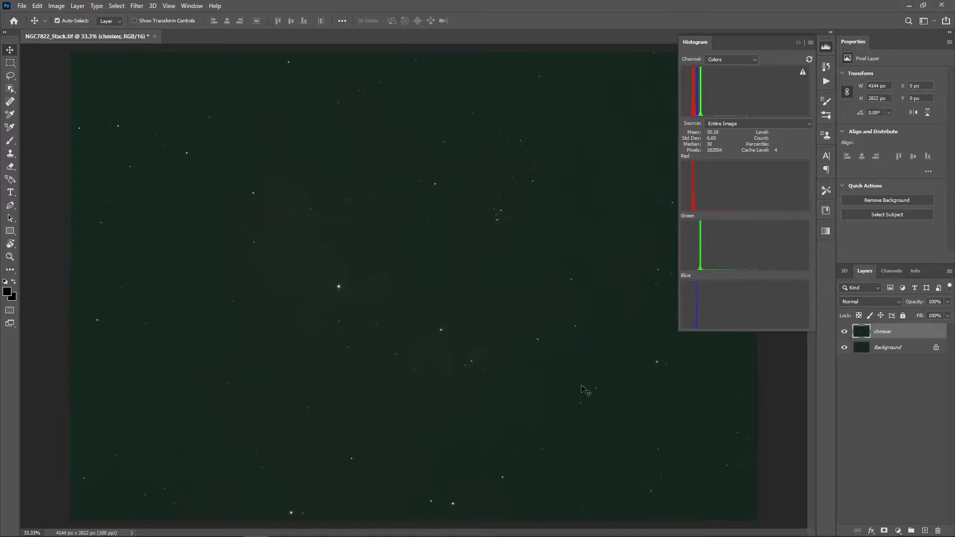
{"action": "left_click", "coordinate": [63, 7]}
Open the Channel Mixer and check the Blue output channel before returning to Red
{"action": "mouse_move", "coordinate": [100, 32]}
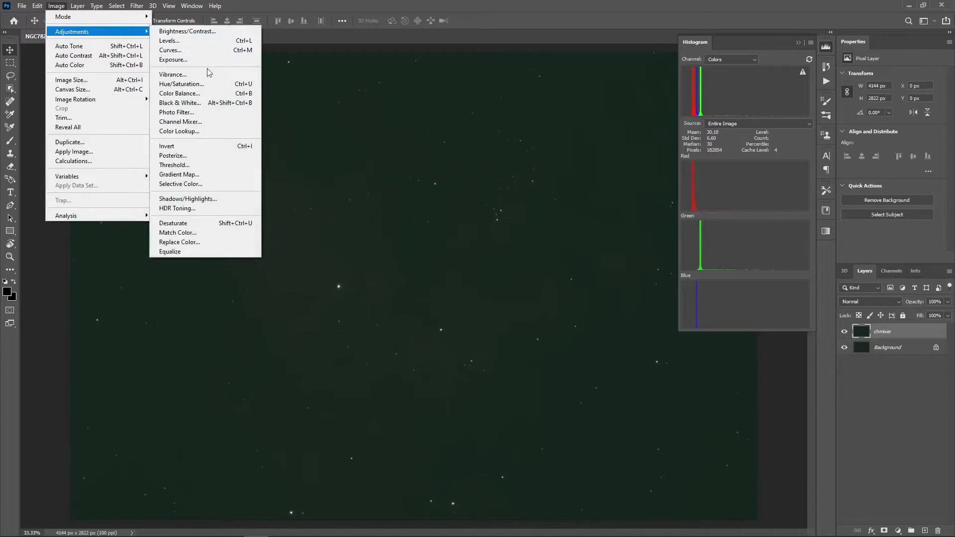
{"action": "left_click", "coordinate": [218, 119]}
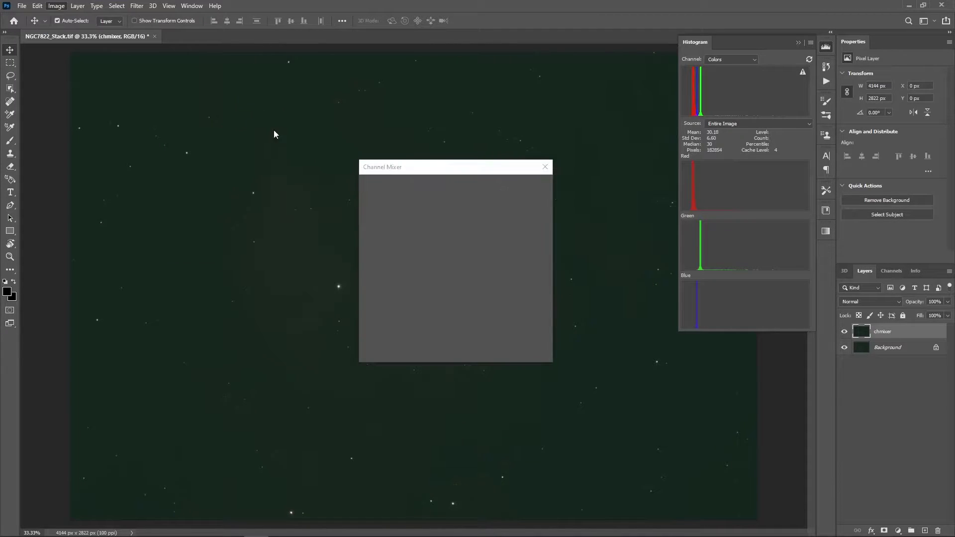
{"action": "left_click", "coordinate": [429, 201]}
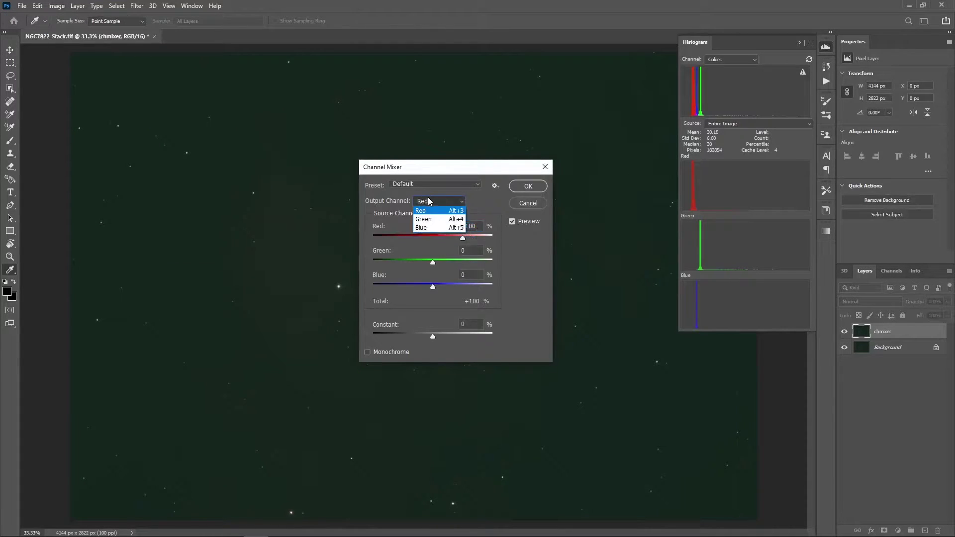
{"action": "left_click", "coordinate": [429, 201]}
{"action": "left_click", "coordinate": [429, 201]}
{"action": "key", "text": "Down"}
{"action": "key", "text": "Down"}
{"action": "key", "text": "Return"}
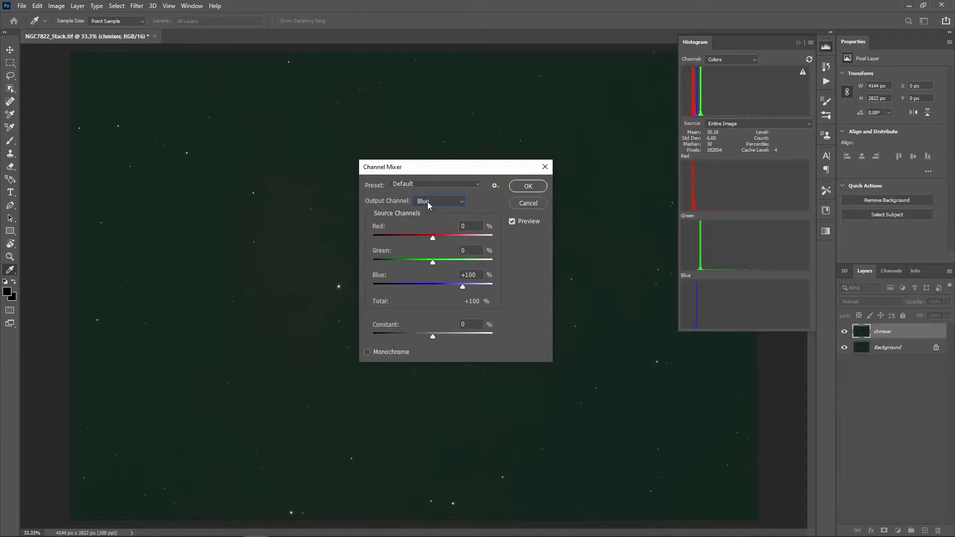
{"action": "left_click", "coordinate": [429, 201]}
{"action": "left_click", "coordinate": [430, 210]}
Raise the Red output's Green source to +37%, giving a +137% total
{"action": "left_click", "coordinate": [447, 202]}
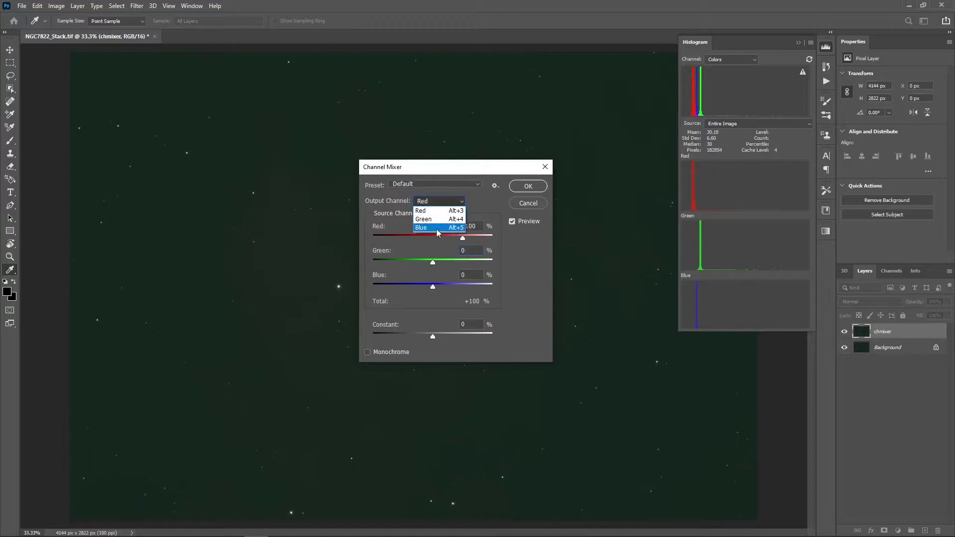
{"action": "left_click", "coordinate": [437, 229]}
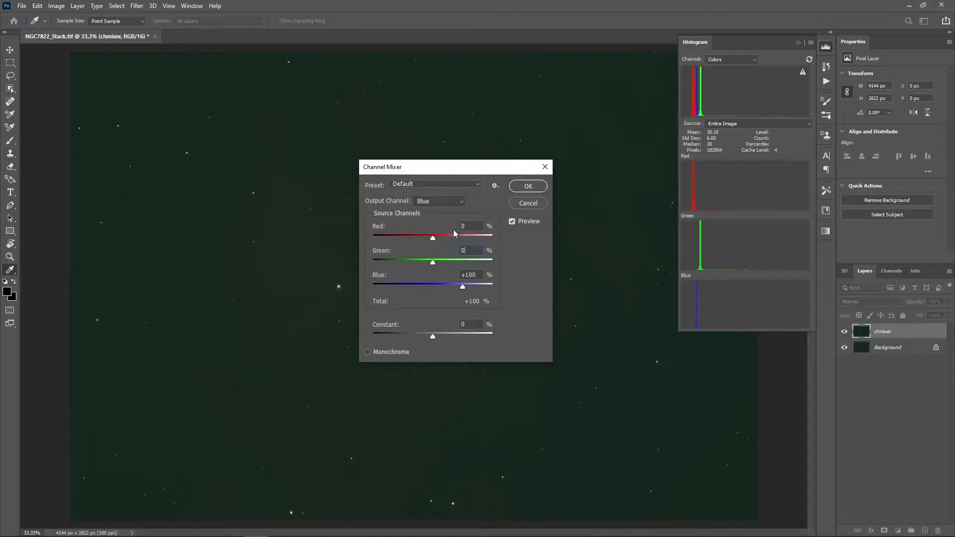
{"action": "left_click", "coordinate": [439, 201]}
{"action": "left_click", "coordinate": [436, 211]}
{"action": "left_click", "coordinate": [471, 246]}
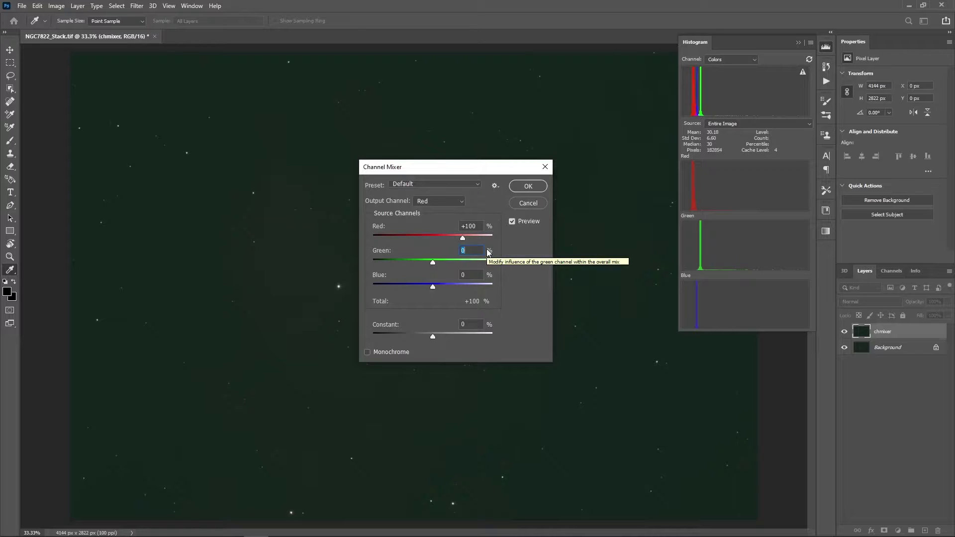
{"action": "key", "text": "Up"}
{"action": "key", "text": "Up"}
{"action": "key", "text": "Up"}
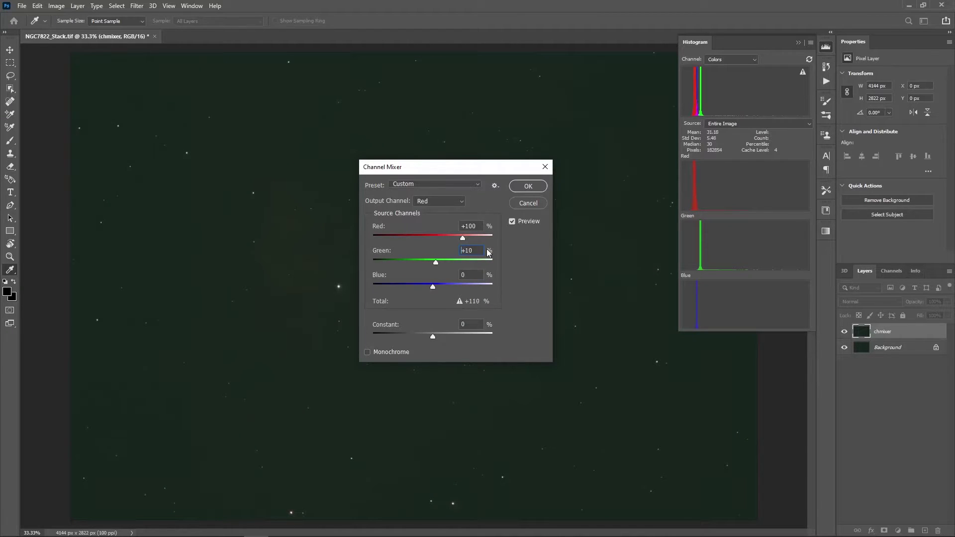
{"action": "key", "text": "Up"}
{"action": "key", "text": "Up"}
{"action": "key", "text": "Up"}
{"action": "key", "text": "Up"}
{"action": "key", "text": "Up"}
{"action": "key", "text": "Up"}
{"action": "key", "text": "Up"}
{"action": "key", "text": "Up"}
{"action": "key", "text": "Up"}
{"action": "key", "text": "Up"}
{"action": "key", "text": "Up"}
Set the Blue output's Green source to +20% and apply the mix to chmixer
{"action": "left_click", "coordinate": [459, 203]}
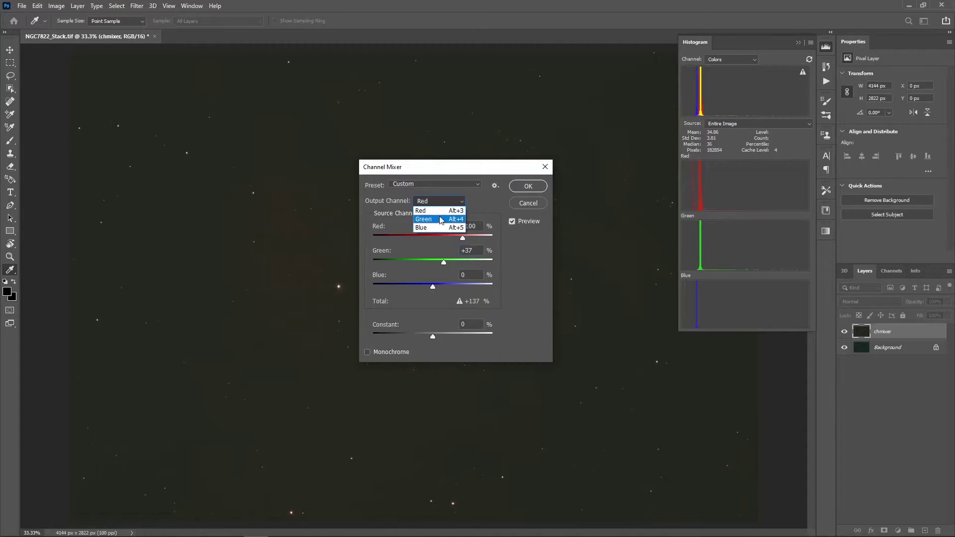
{"action": "left_click", "coordinate": [437, 228]}
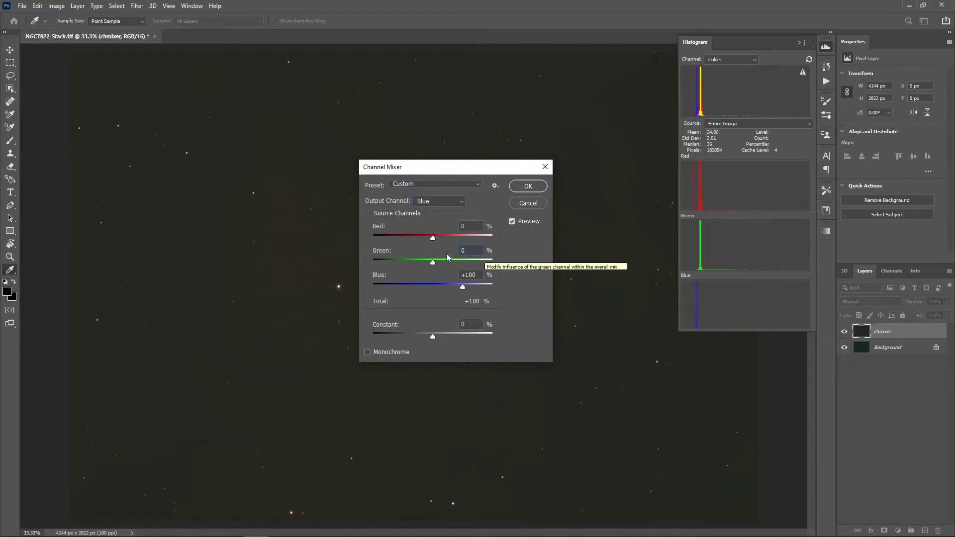
{"action": "left_click", "coordinate": [474, 251]}
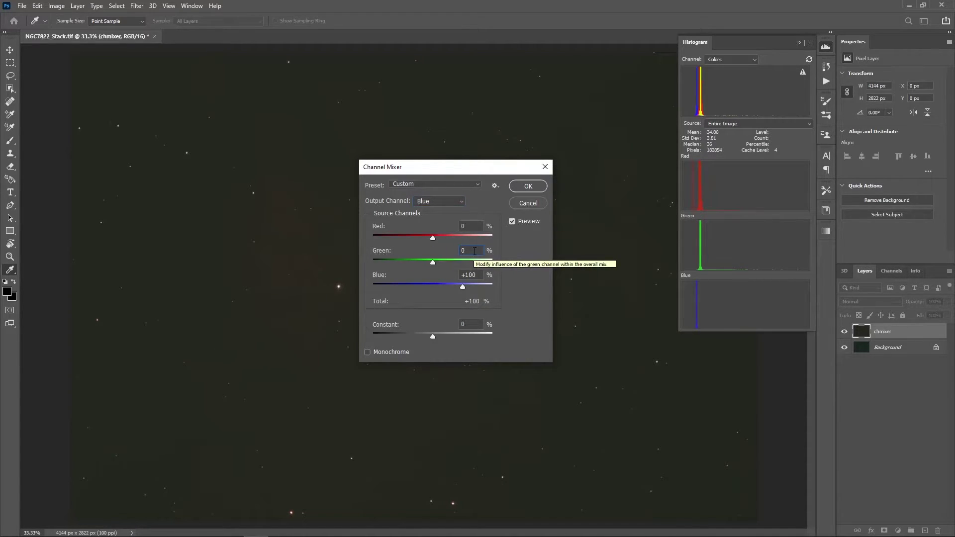
{"action": "key", "text": "Up"}
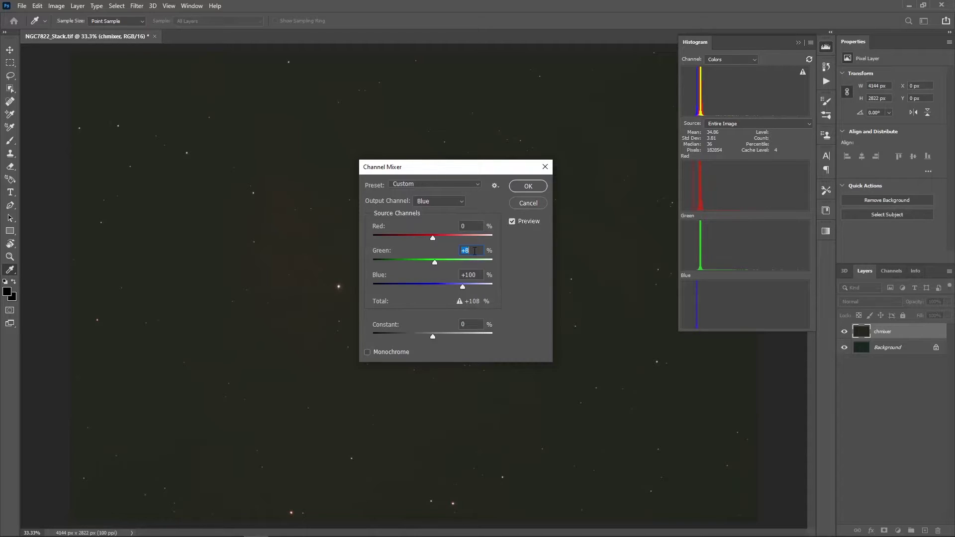
{"action": "key", "text": "Up"}
{"action": "key", "text": "Up"}
{"action": "key", "text": "Up"}
{"action": "key", "text": "Up"}
{"action": "key", "text": "Up"}
{"action": "key", "text": "Up"}
{"action": "key", "text": "Up"}
{"action": "left_click", "coordinate": [528, 187]}
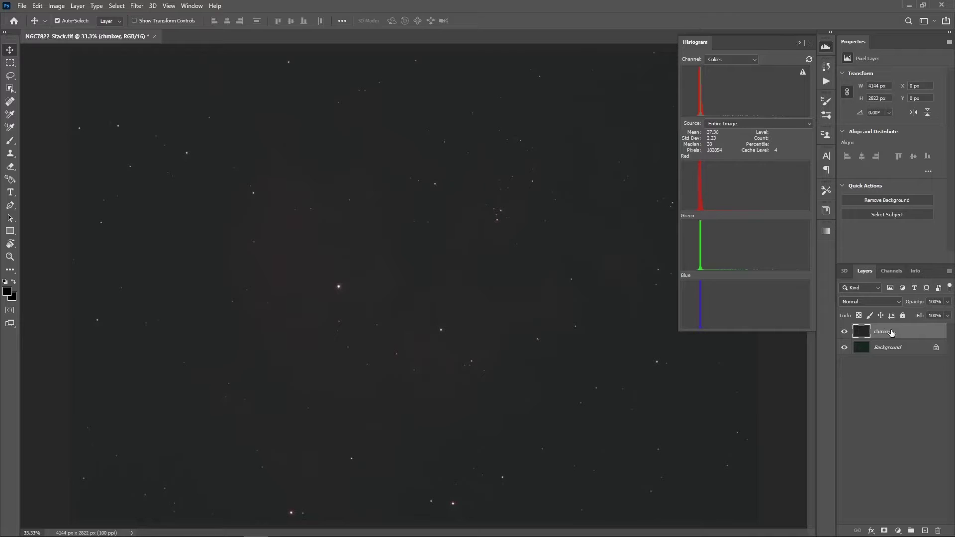
Stamp all visible layers into a new merged layer and rename it levels
{"action": "key", "text": "ctrl+alt+shift+e"}
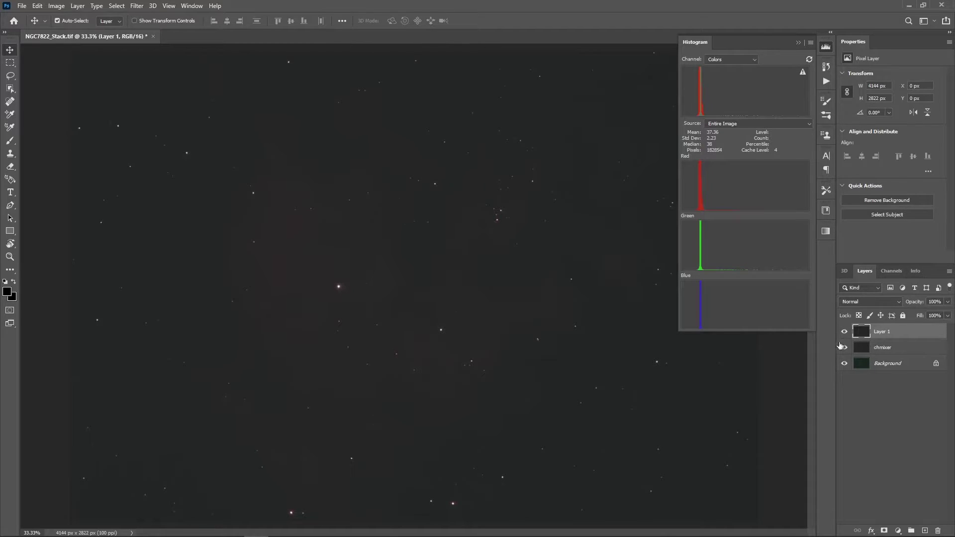
{"action": "double_click", "coordinate": [883, 333]}
{"action": "key", "text": "BackSpace"}
{"action": "type", "text": "levels"}
{"action": "key", "text": "Return"}
Apply Levels with the black input at 17 to darken the background
{"action": "key", "text": "ctrl+l"}
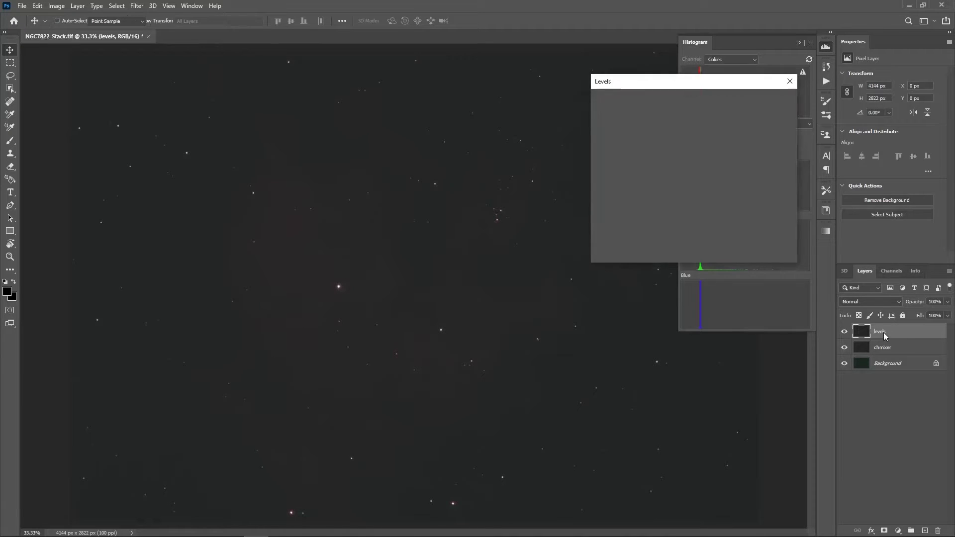
{"action": "left_click_drag", "start_coordinate": [703, 83], "coordinate": [446, 209]}
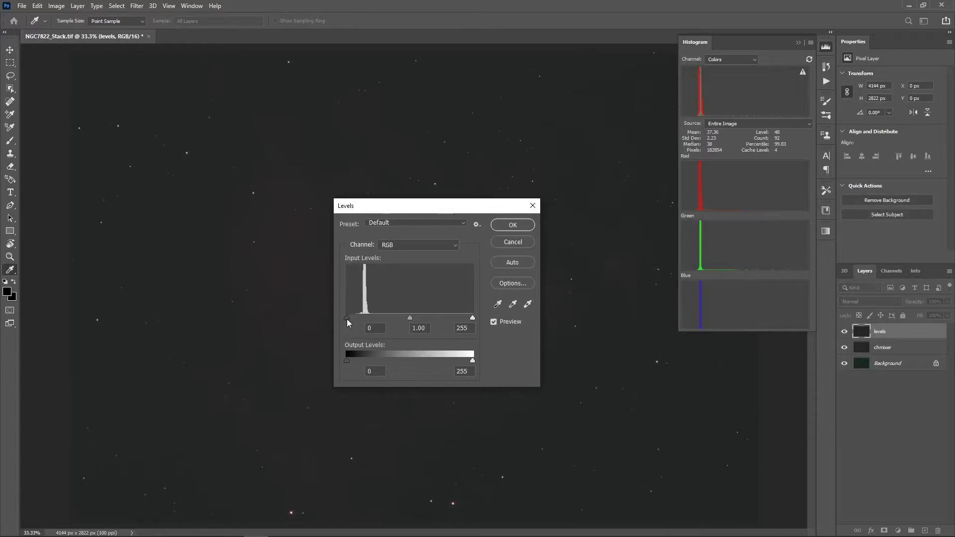
{"action": "left_click_drag", "start_coordinate": [345, 318], "coordinate": [355, 318]}
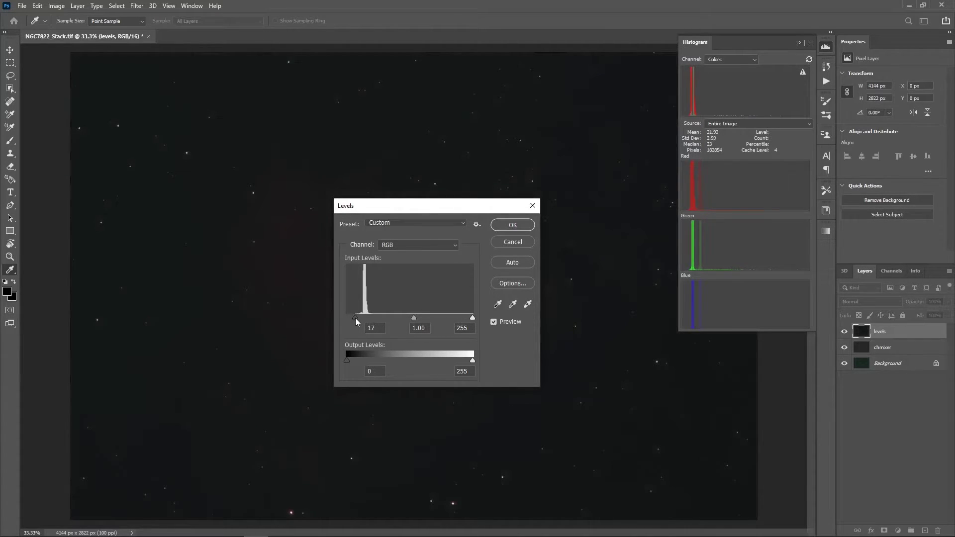
{"action": "key", "text": "Tab"}
{"action": "left_click", "coordinate": [518, 228]}
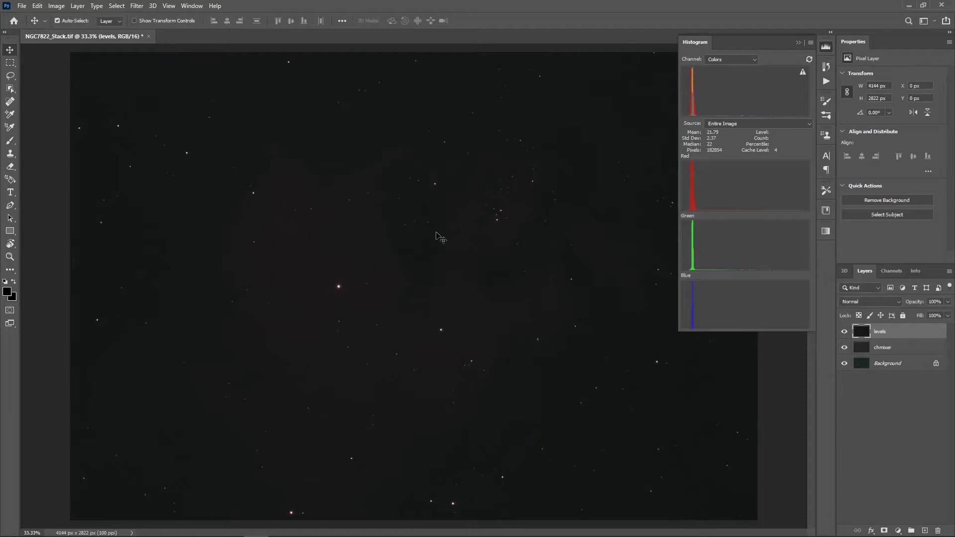
Apply two more Levels passes with black input 3, then 1
{"action": "key", "text": "ctrl+l"}
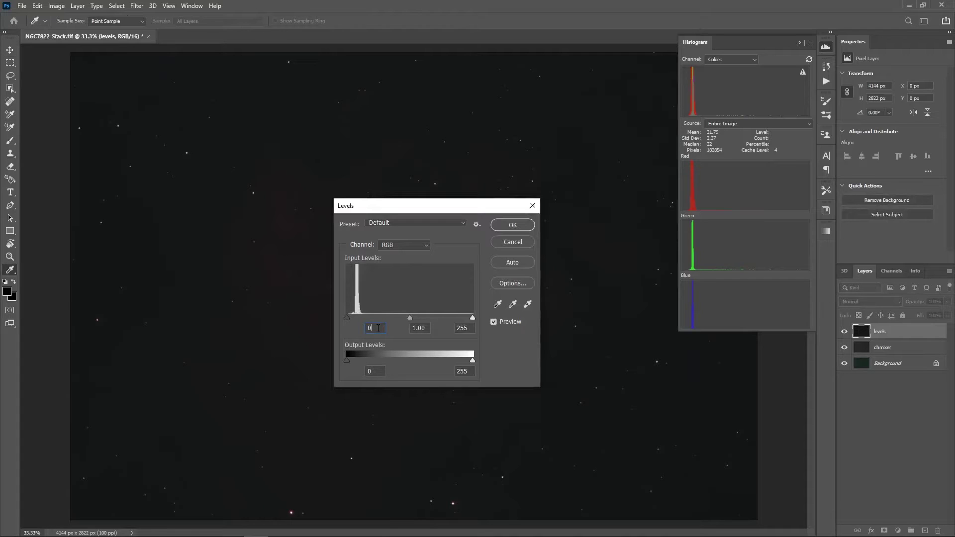
{"action": "key", "text": "Up"}
{"action": "key", "text": "Up"}
{"action": "key", "text": "Up"}
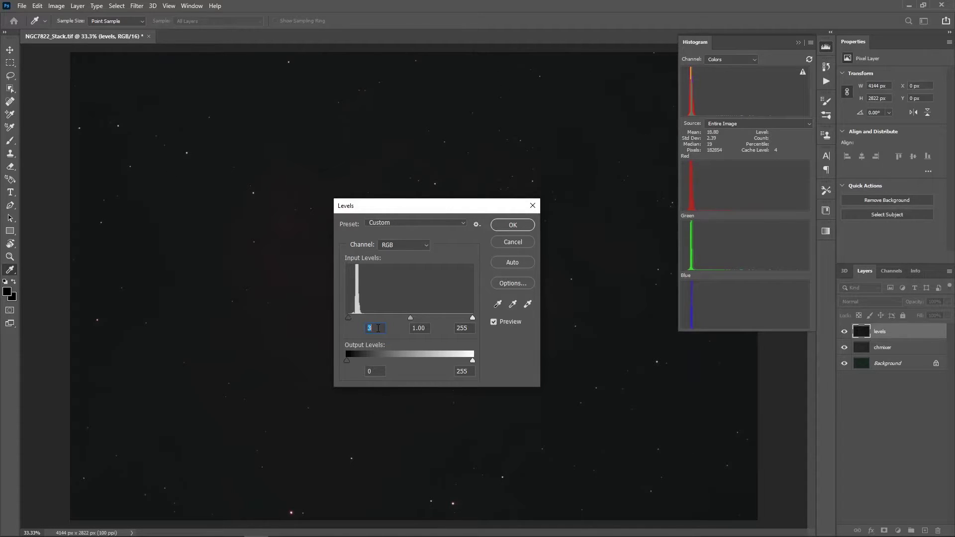
{"action": "left_click", "coordinate": [512, 225]}
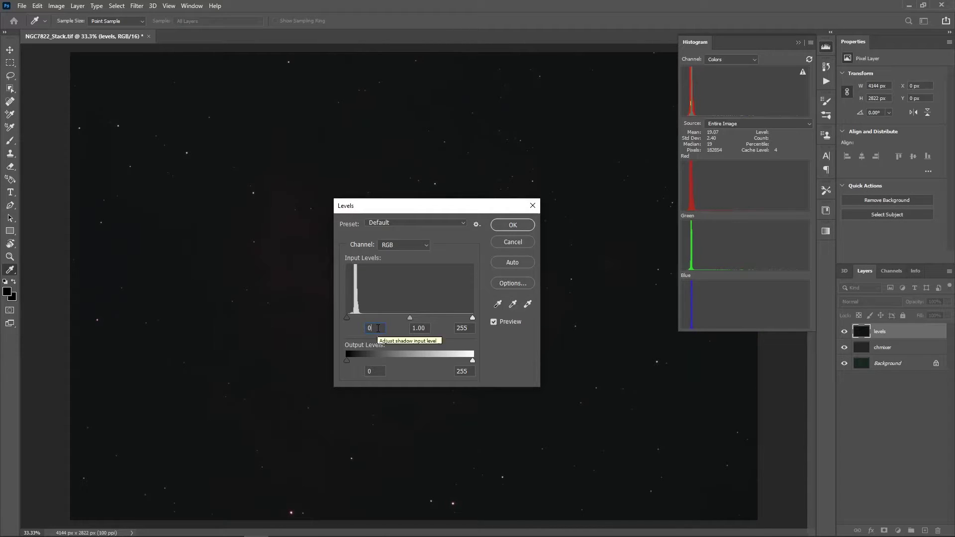
{"action": "key", "text": "Up"}
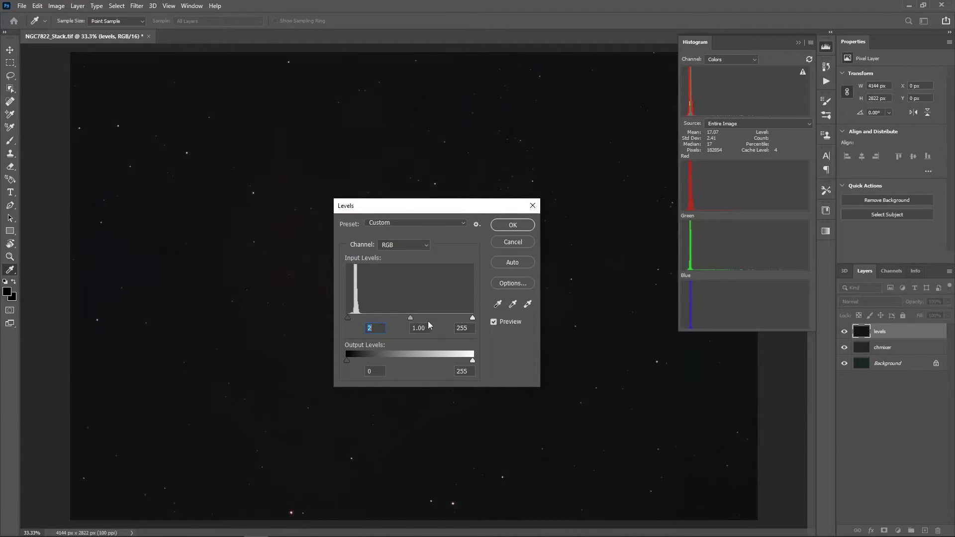
{"action": "left_click", "coordinate": [528, 226]}
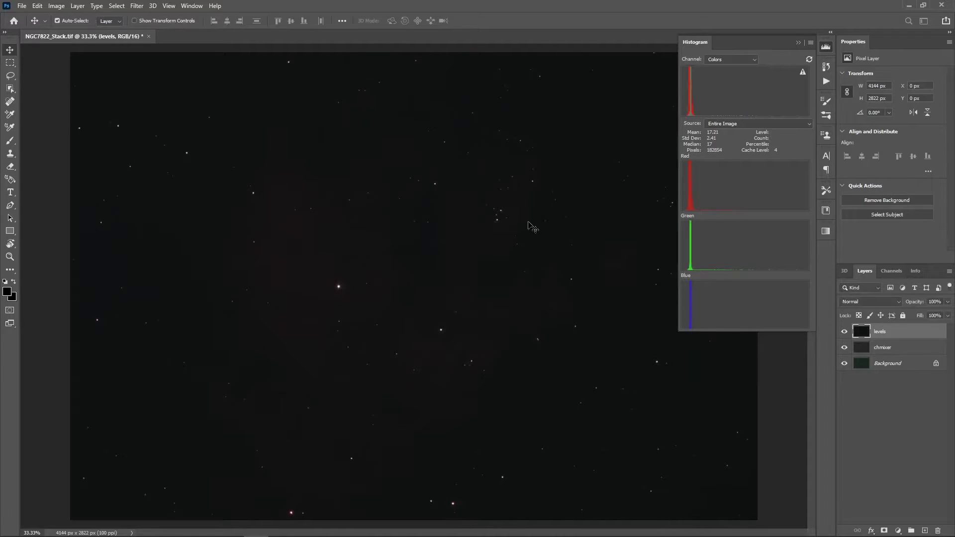
Apply a per-channel Levels pass with Green black input 3 and Blue black input 1
{"action": "key", "text": "ctrl+l"}
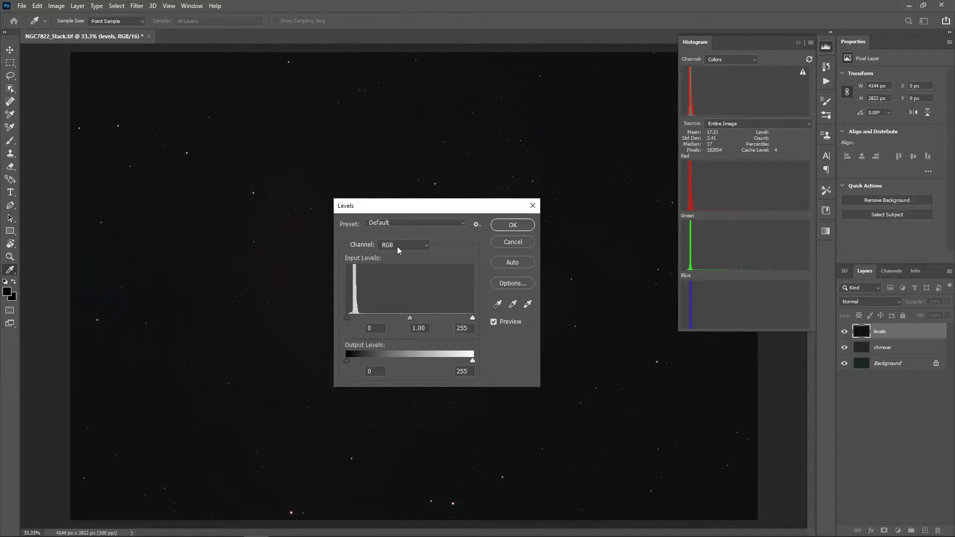
{"action": "left_click", "coordinate": [397, 247]}
{"action": "left_click", "coordinate": [400, 263]}
{"action": "left_click", "coordinate": [401, 245]}
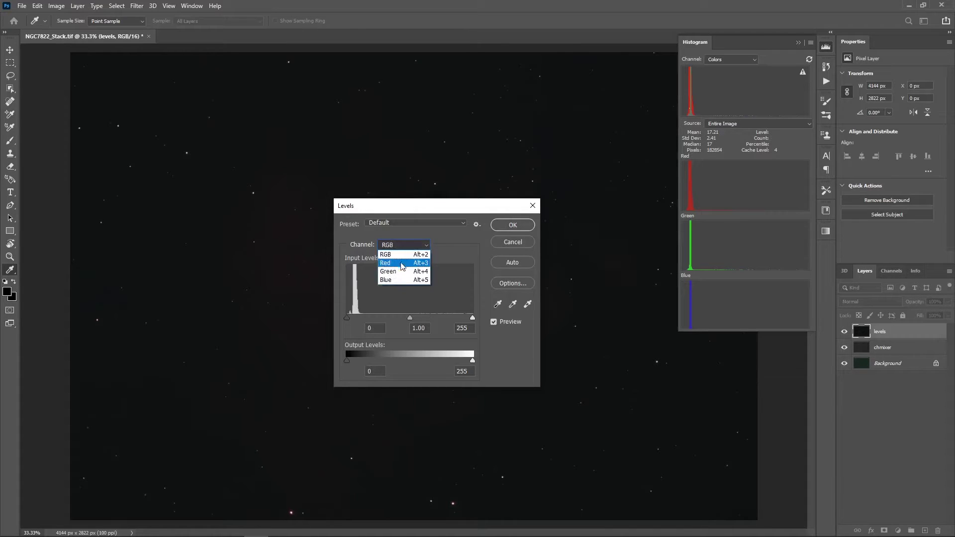
{"action": "left_click", "coordinate": [401, 267]}
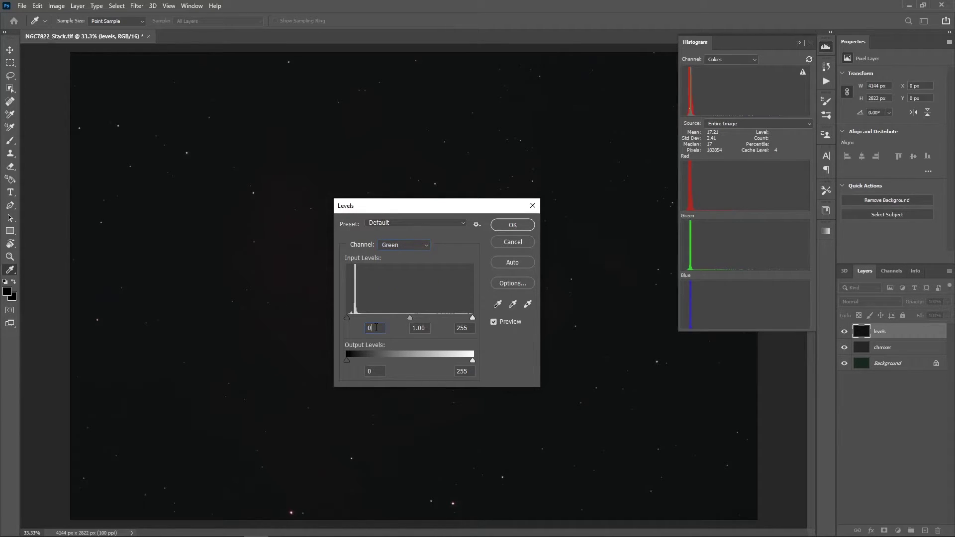
{"action": "type", "text": "3"}
{"action": "left_click", "coordinate": [403, 245]}
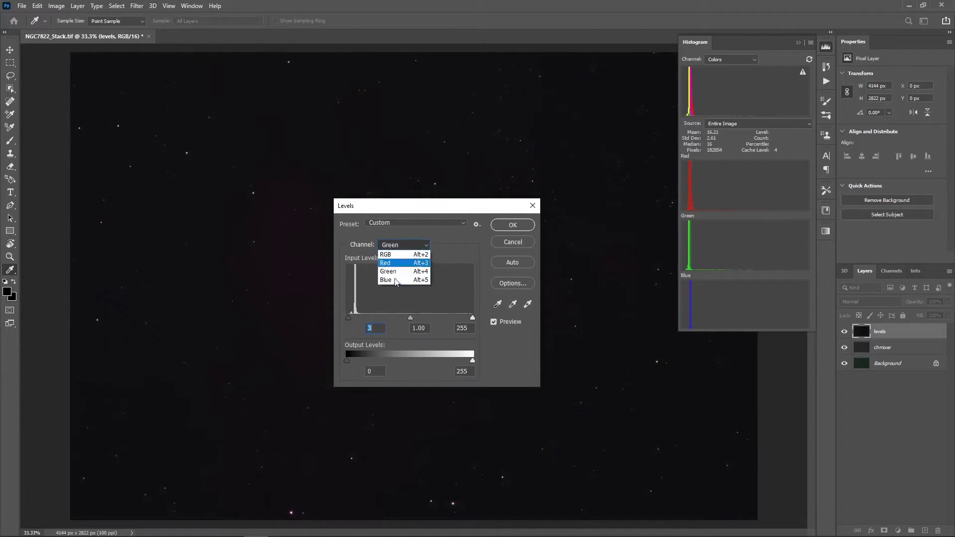
{"action": "left_click", "coordinate": [396, 277]}
{"action": "key", "text": "Up"}
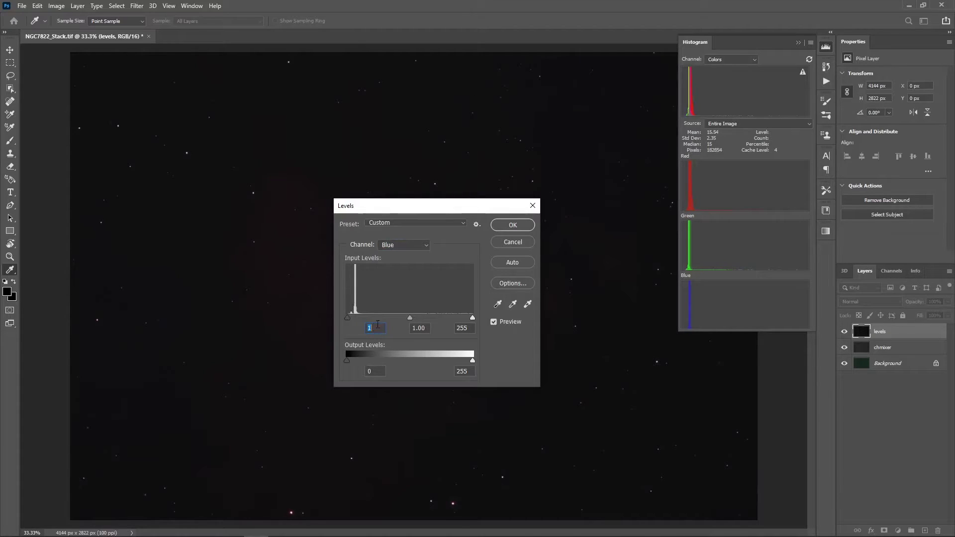
{"action": "left_click", "coordinate": [417, 248]}
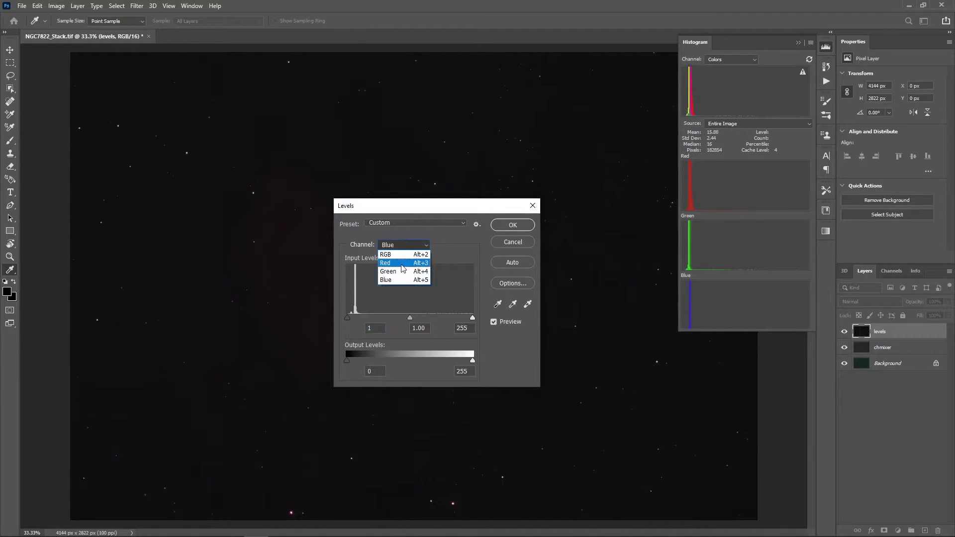
{"action": "left_click", "coordinate": [395, 260]}
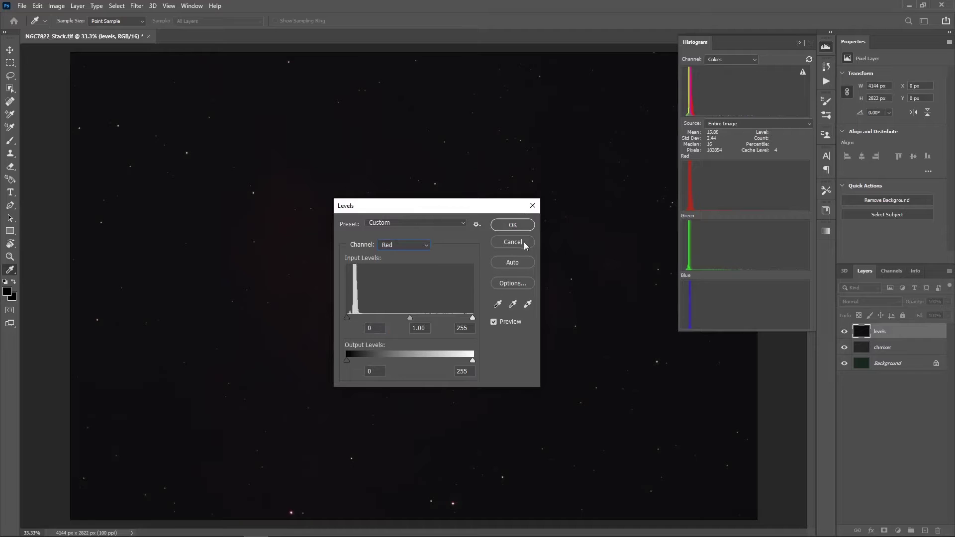
{"action": "left_click", "coordinate": [527, 228]}
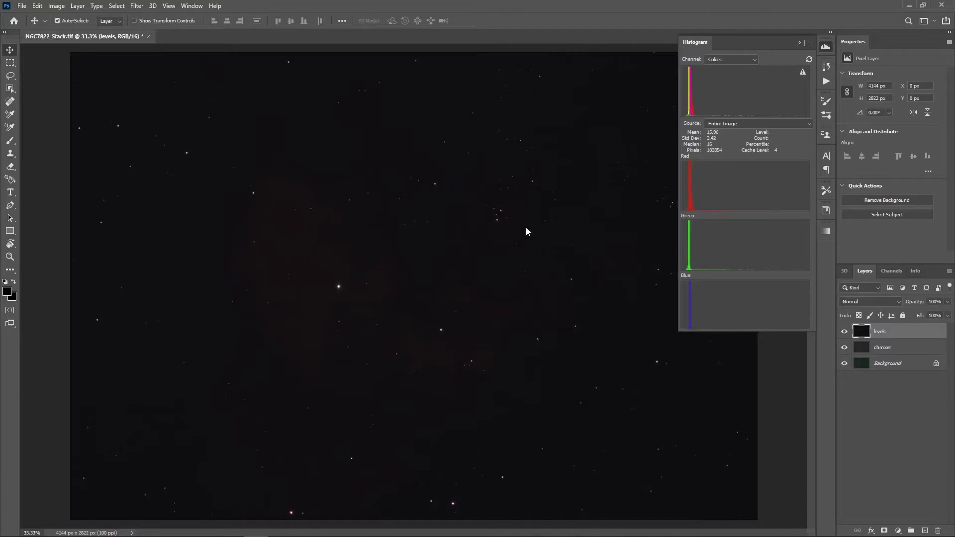
{"action": "key", "text": "ctrl+l"}
Apply a Levels pass raising the Red channel's black input to 1
{"action": "left_click", "coordinate": [377, 328]}
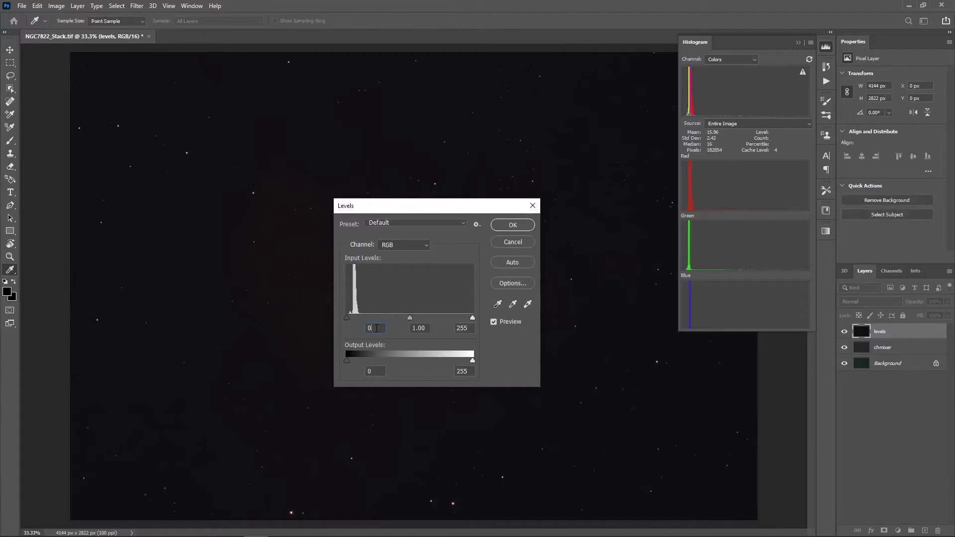
{"action": "left_click", "coordinate": [400, 245]}
{"action": "left_click", "coordinate": [395, 261]}
{"action": "key", "text": "Up"}
{"action": "left_click", "coordinate": [522, 228]}
Apply three RGB Levels passes: black input 3, a slight raise, then 1
{"action": "key", "text": "ctrl+l"}
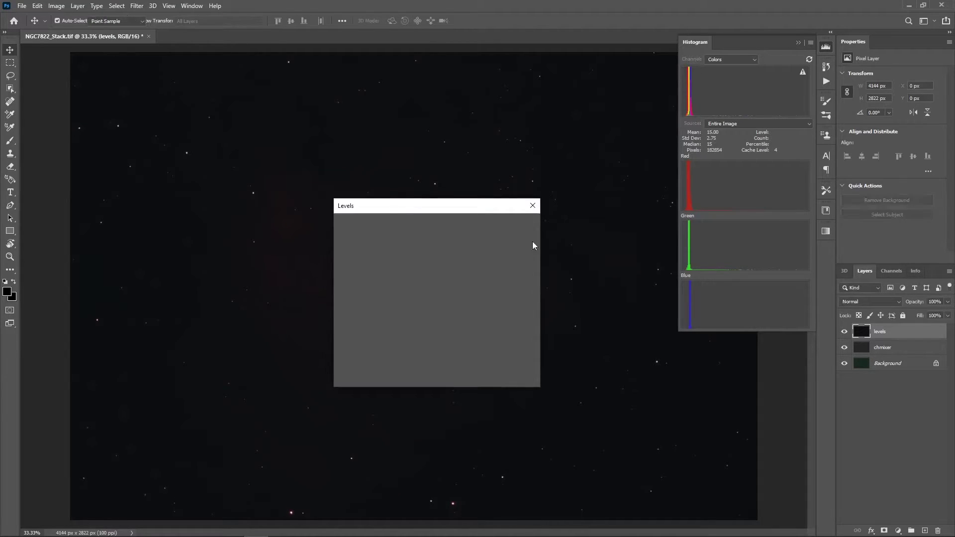
{"action": "left_click", "coordinate": [376, 329]}
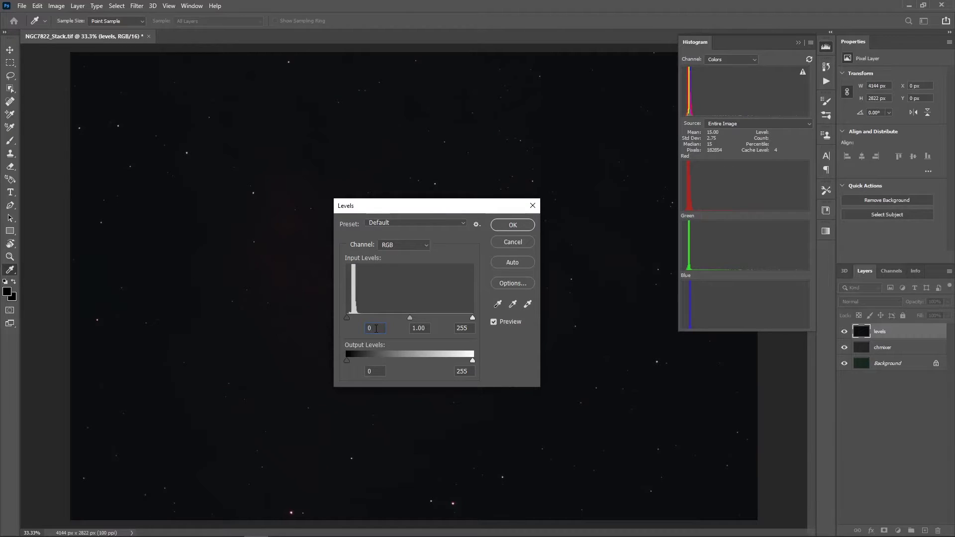
{"action": "key", "text": "Up"}
{"action": "key", "text": "Up"}
{"action": "key", "text": "Up"}
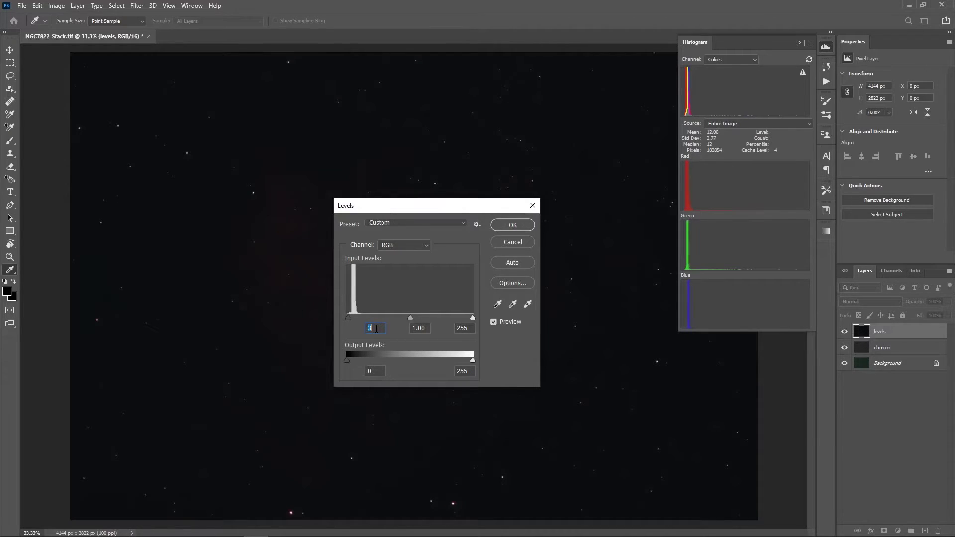
{"action": "left_click", "coordinate": [513, 226]}
{"action": "key", "text": "ctrl+l"}
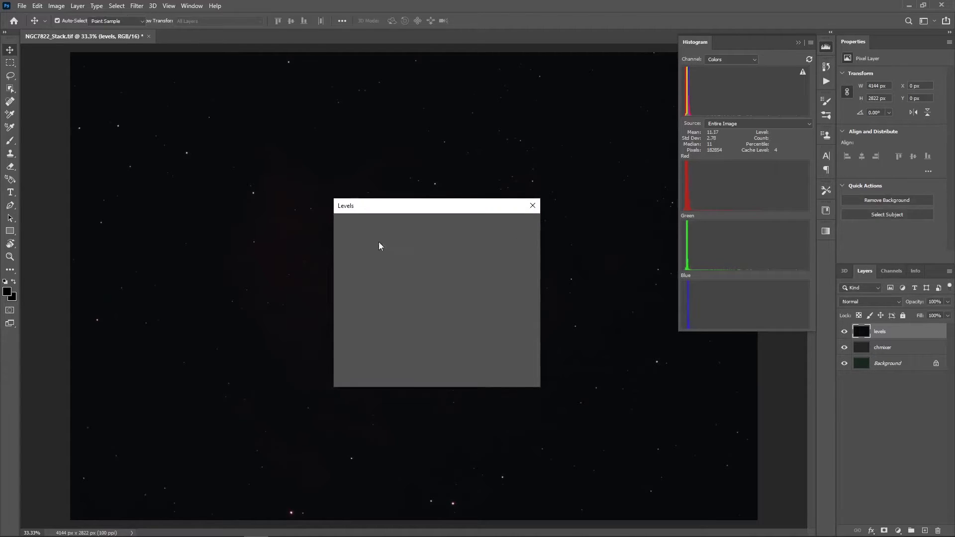
{"action": "left_click", "coordinate": [374, 328]}
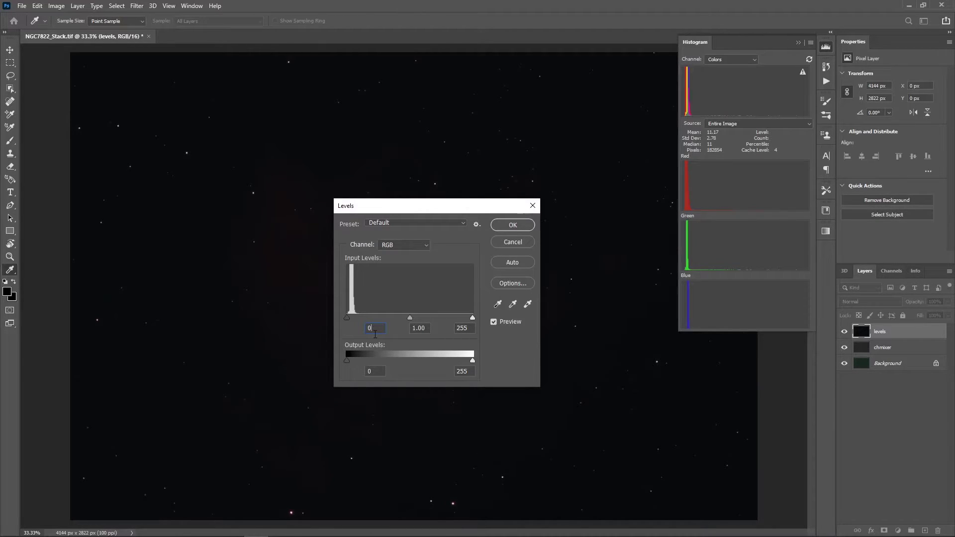
{"action": "key", "text": "Up"}
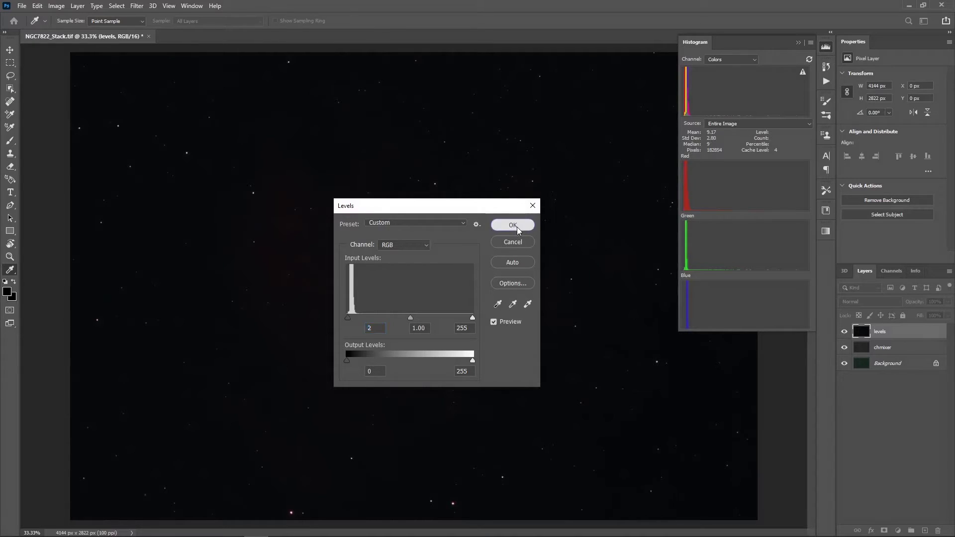
{"action": "left_click", "coordinate": [513, 225]}
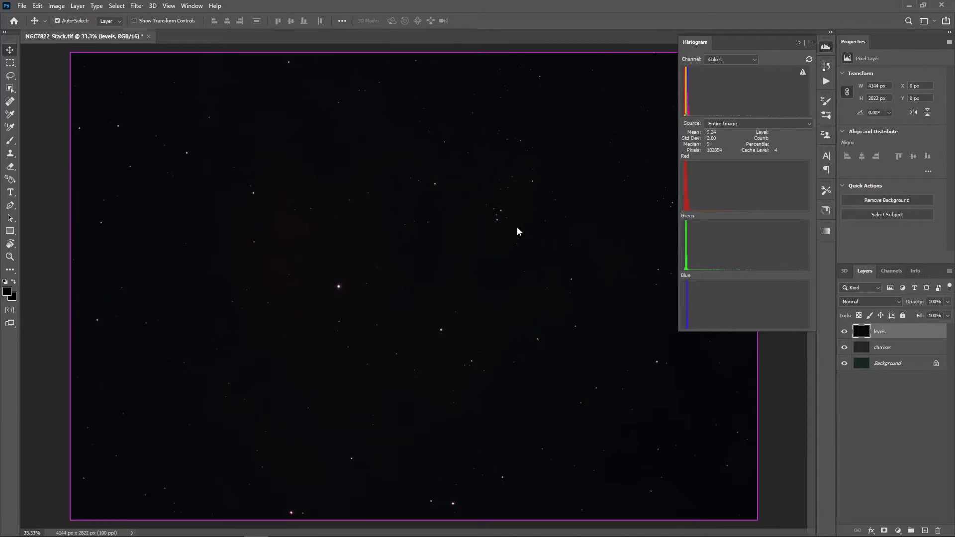
{"action": "key", "text": "ctrl+l"}
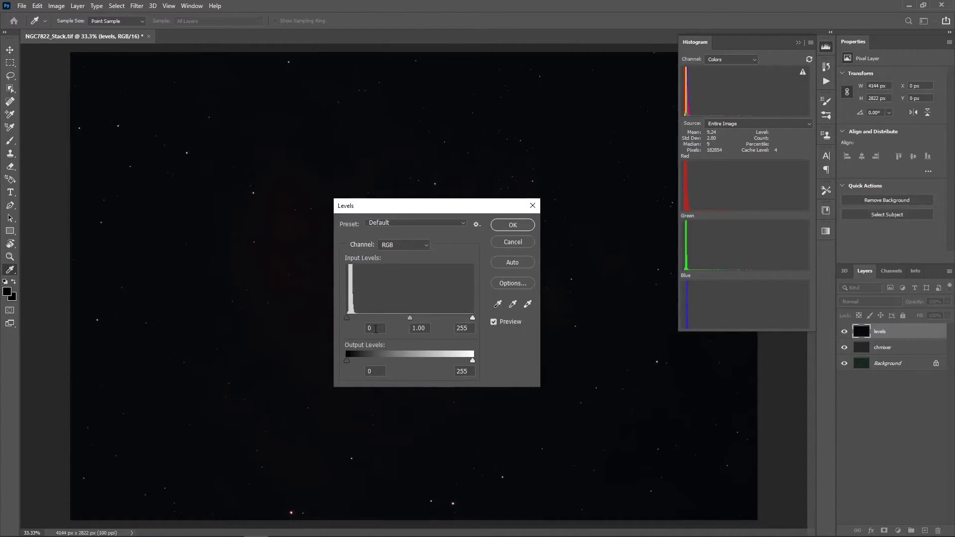
{"action": "type", "text": "1"}
{"action": "left_click", "coordinate": [521, 228]}
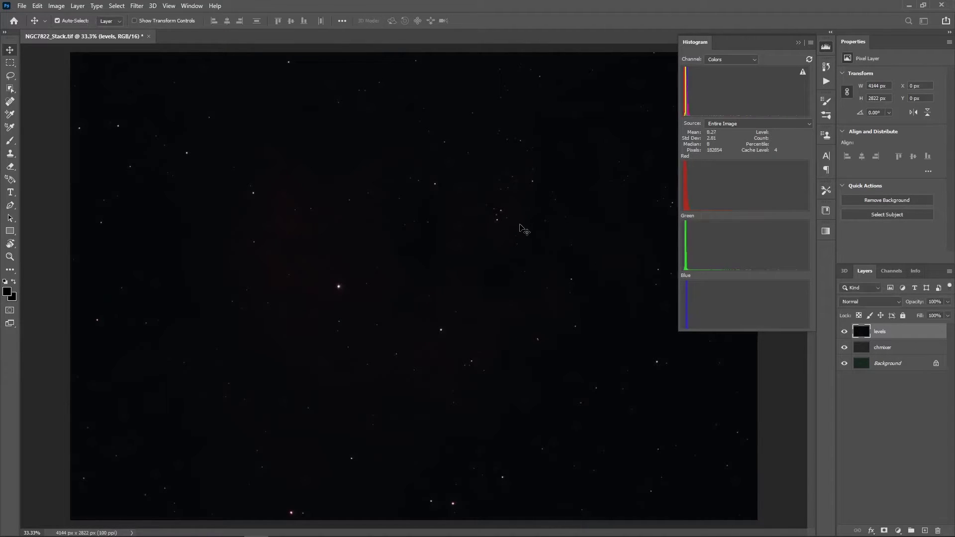
Apply a Levels pass with Green black input 1 and Blue black input 2
{"action": "key", "text": "ctrl+l"}
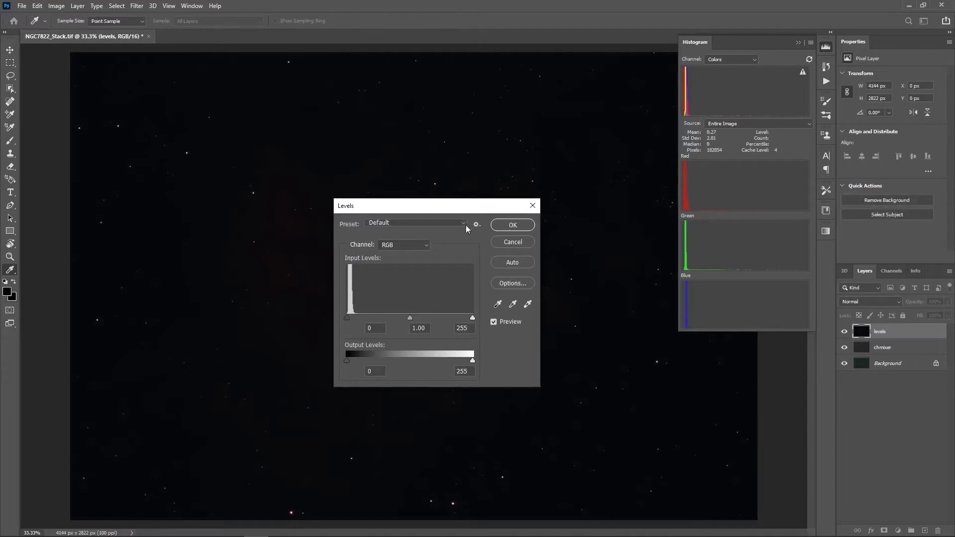
{"action": "left_click", "coordinate": [398, 245]}
{"action": "left_click", "coordinate": [402, 264]}
{"action": "left_click", "coordinate": [402, 246]}
{"action": "left_click", "coordinate": [403, 278]}
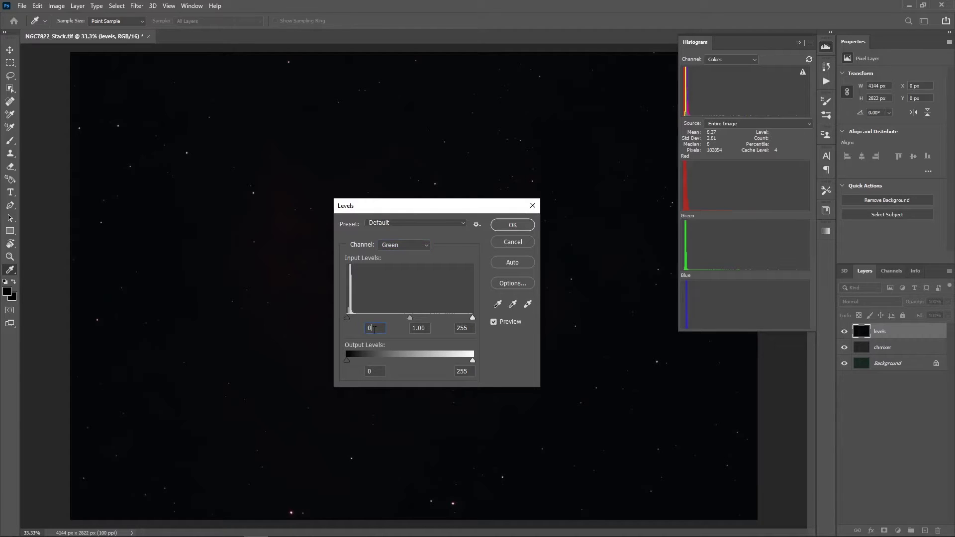
{"action": "key", "text": "Up"}
{"action": "left_click", "coordinate": [404, 245]}
{"action": "left_click", "coordinate": [395, 286]}
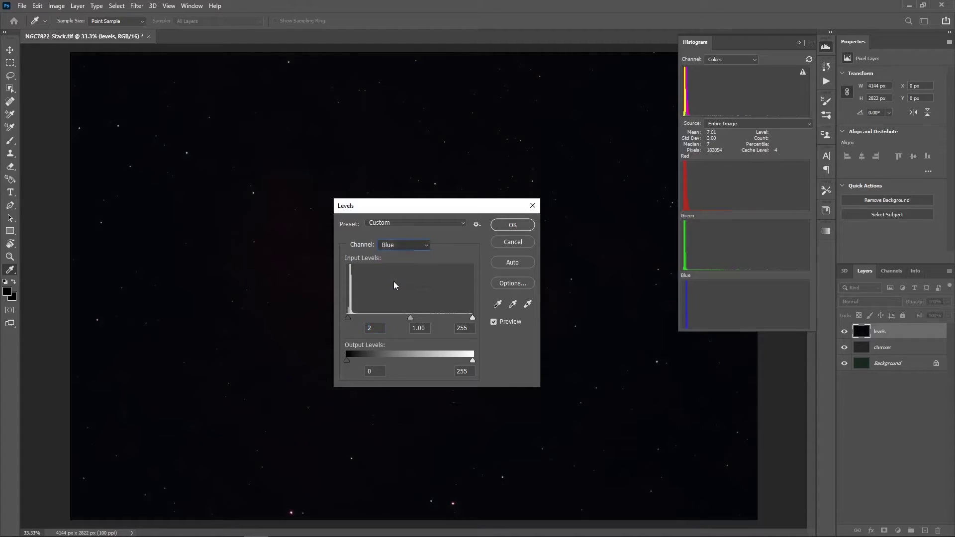
{"action": "key", "text": "Up"}
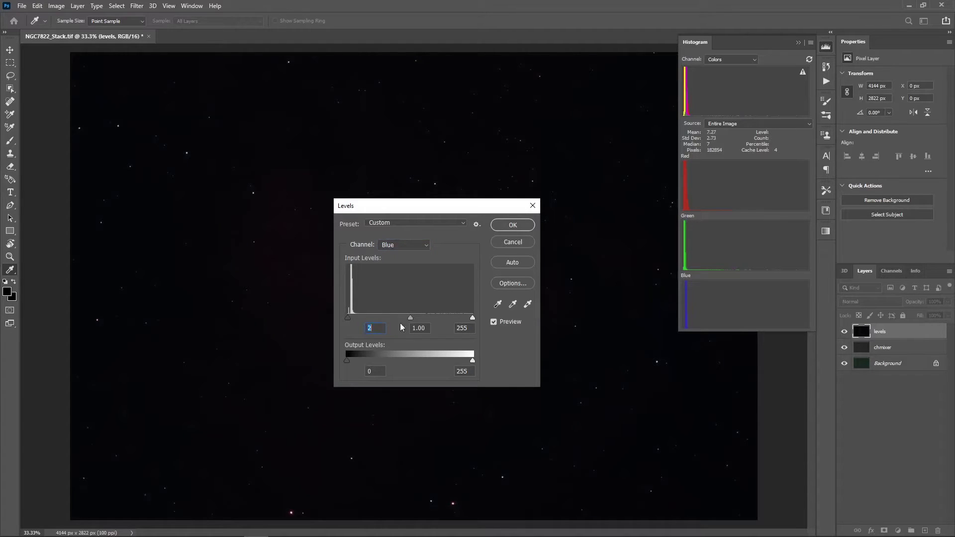
{"action": "left_click", "coordinate": [512, 224]}
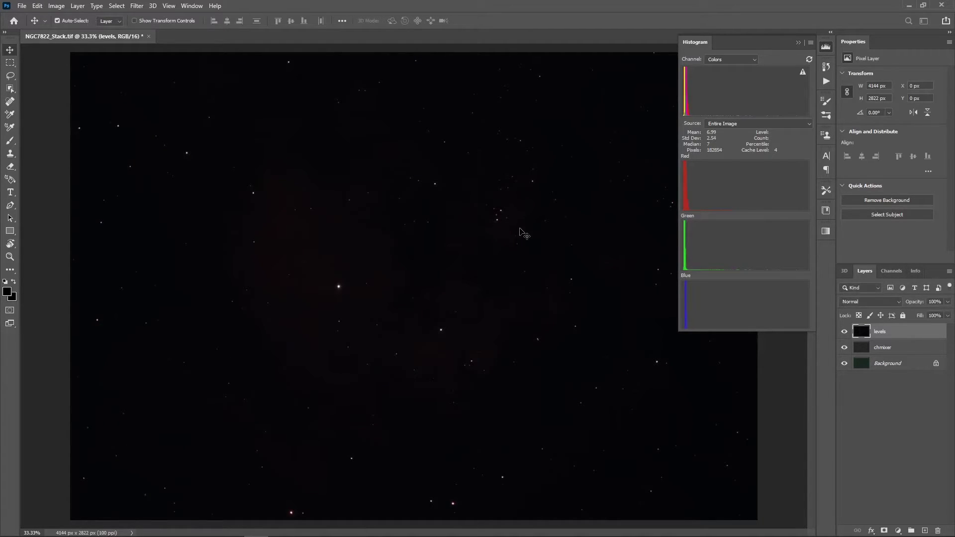
{"action": "key", "text": "ctrl+l"}
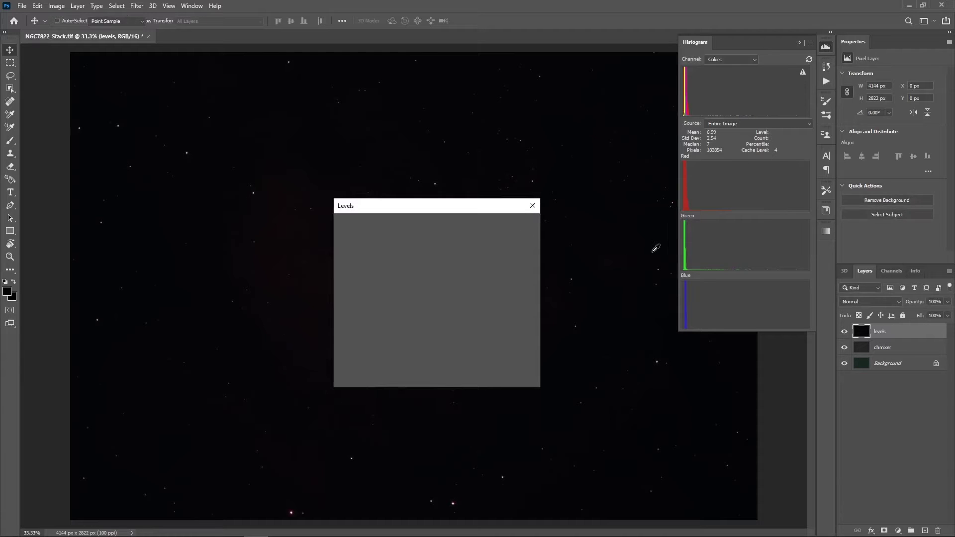
Apply a Levels pass raising the Green channel's black input to 1
{"action": "left_click", "coordinate": [405, 244]}
{"action": "left_click", "coordinate": [398, 262]}
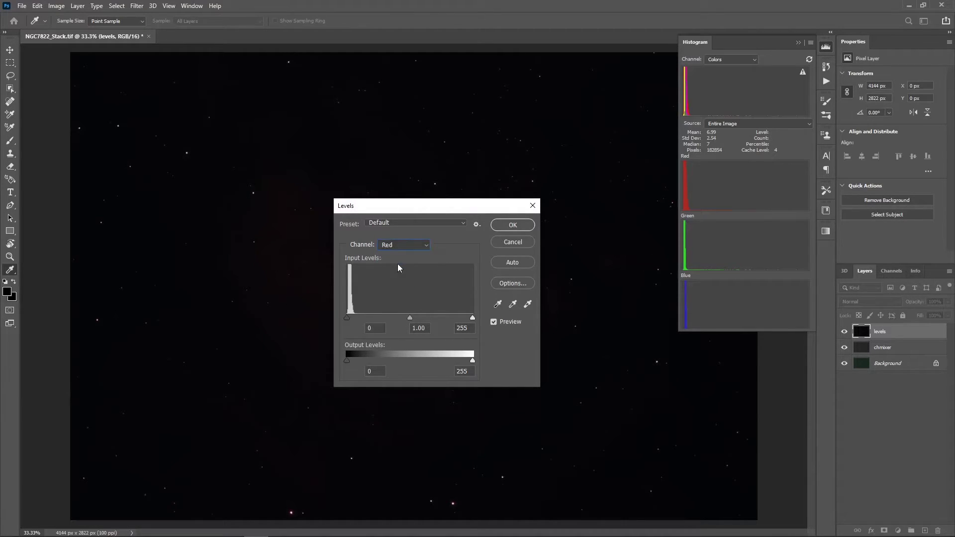
{"action": "left_click", "coordinate": [401, 245]}
{"action": "left_click", "coordinate": [398, 271]}
{"action": "key", "text": "Up"}
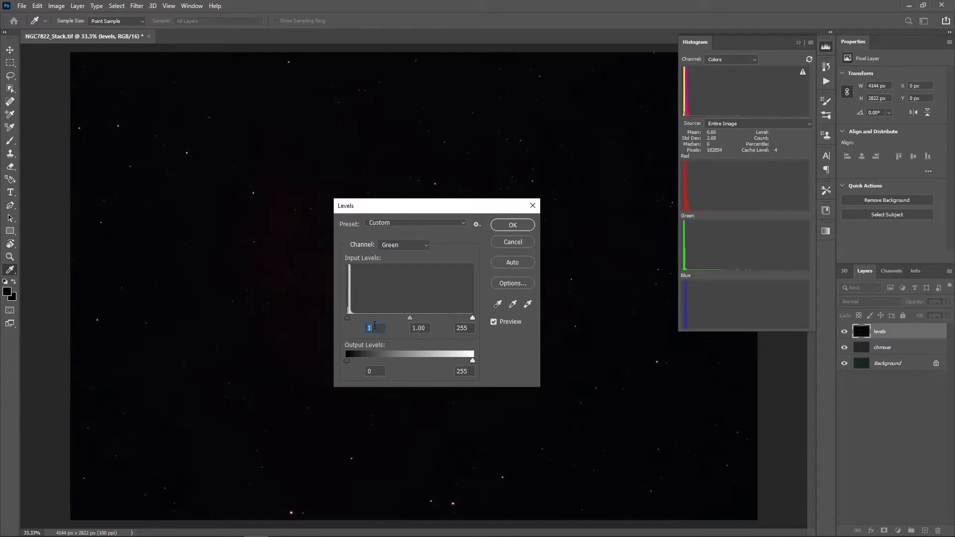
{"action": "left_click", "coordinate": [526, 223]}
Apply another Levels pass raising the Blue channel's black input to 1
{"action": "key", "text": "ctrl+l"}
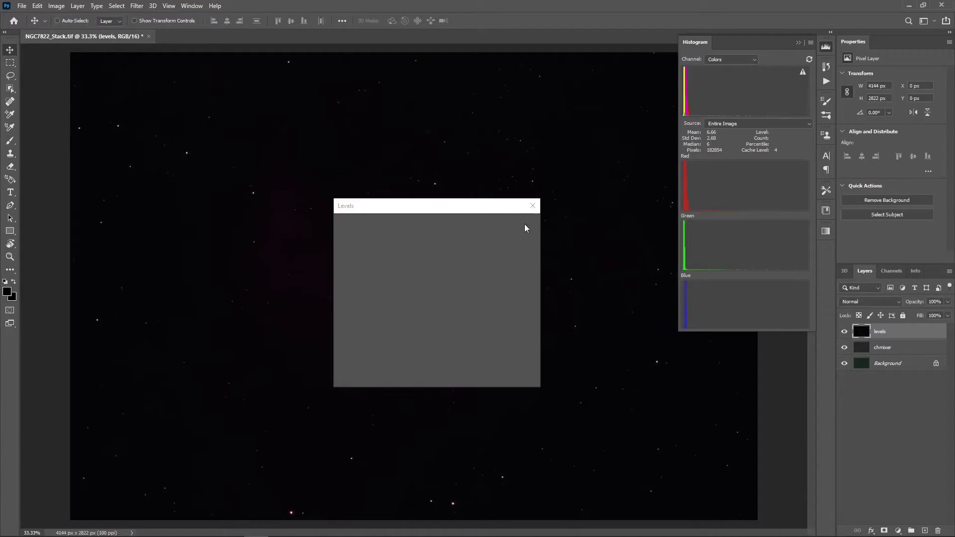
{"action": "left_click", "coordinate": [417, 247]}
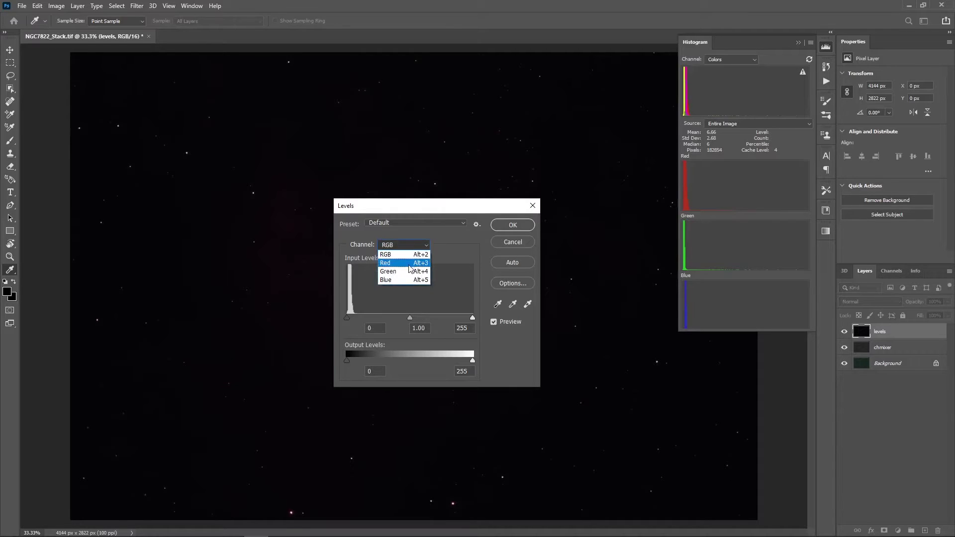
{"action": "left_click", "coordinate": [404, 274]}
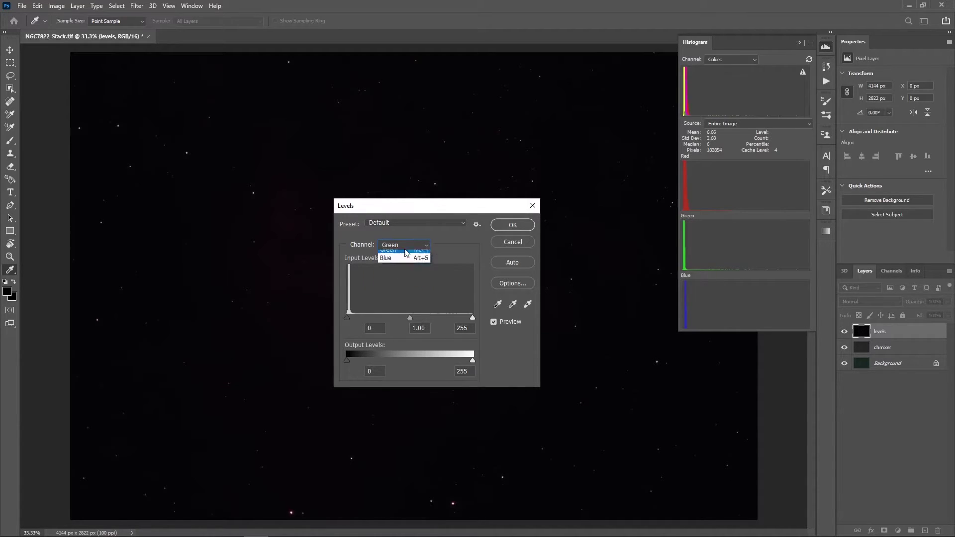
{"action": "left_click", "coordinate": [405, 249]}
{"action": "left_click", "coordinate": [401, 281]}
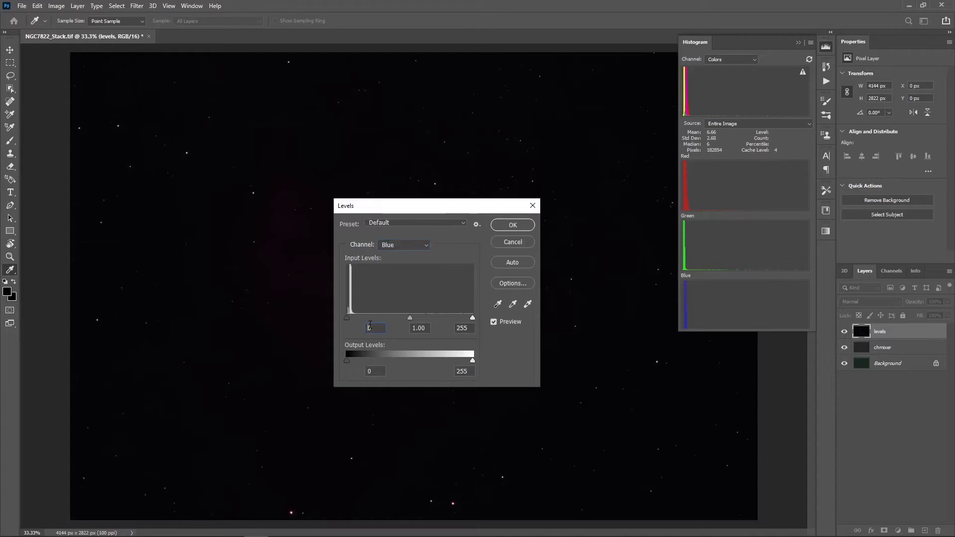
{"action": "key", "text": "Up"}
{"action": "key", "text": "Up"}
{"action": "left_click", "coordinate": [520, 227]}
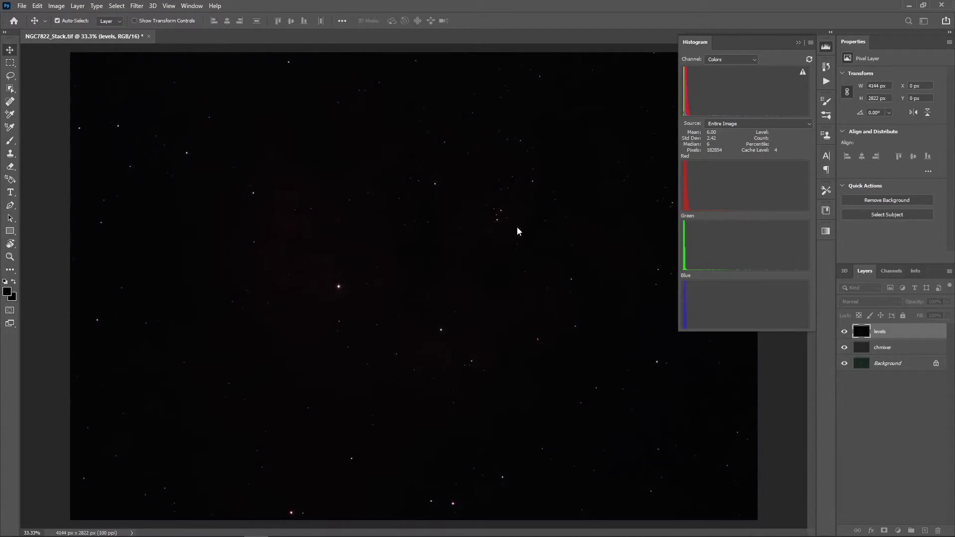
Run a further Levels pass lifting the Blue black input to 1 again
{"action": "key", "text": "ctrl+l"}
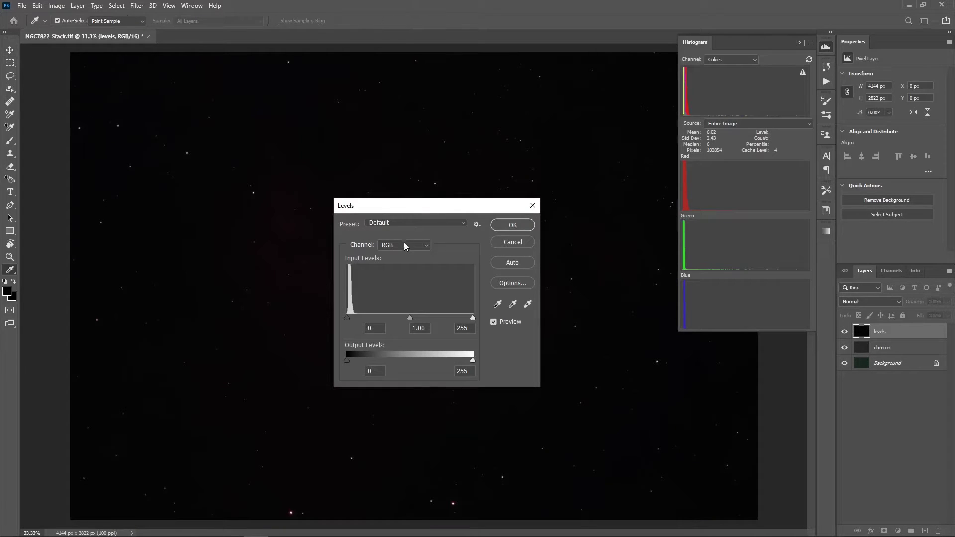
{"action": "left_click", "coordinate": [404, 243]}
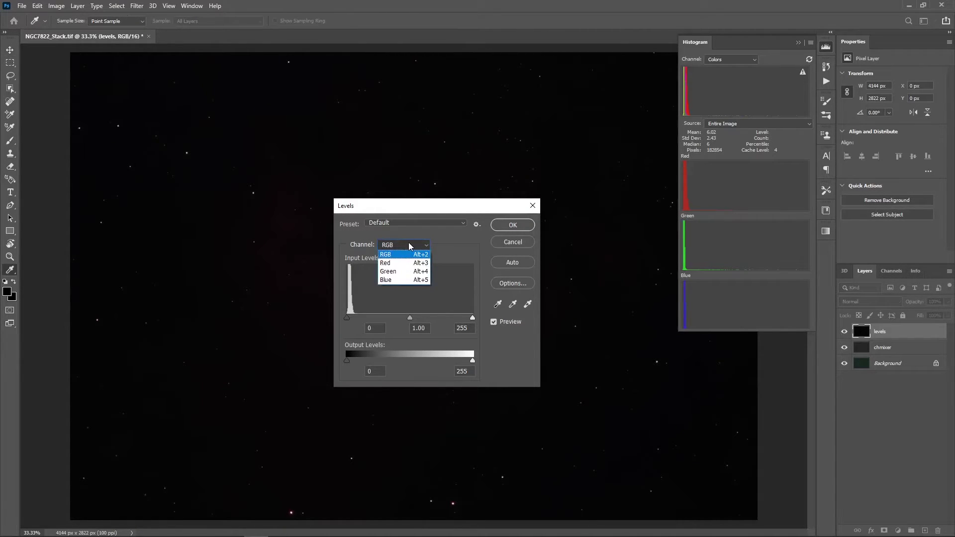
{"action": "left_click", "coordinate": [396, 255]}
{"action": "left_click", "coordinate": [408, 246]}
{"action": "left_click", "coordinate": [415, 246]}
{"action": "left_click", "coordinate": [411, 273]}
{"action": "left_click", "coordinate": [410, 248]}
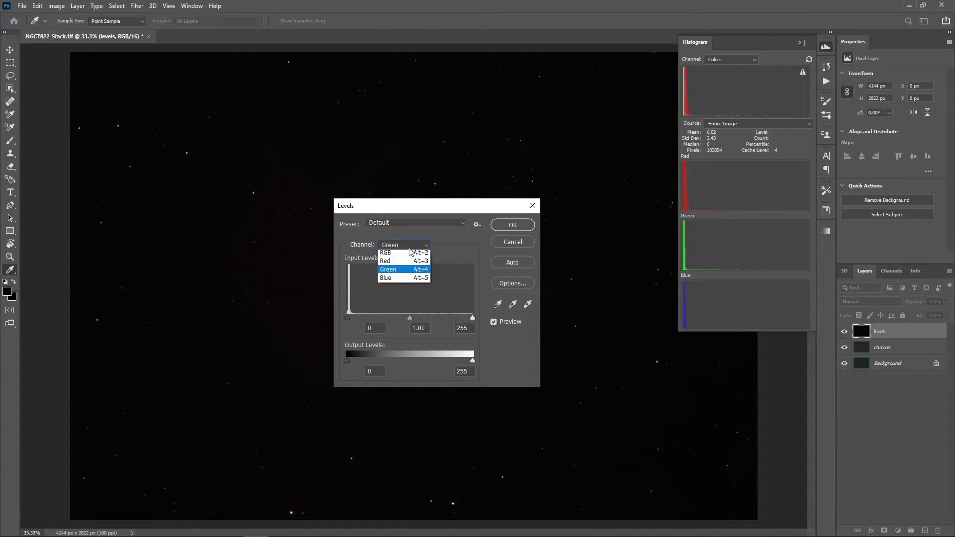
{"action": "left_click", "coordinate": [394, 277]}
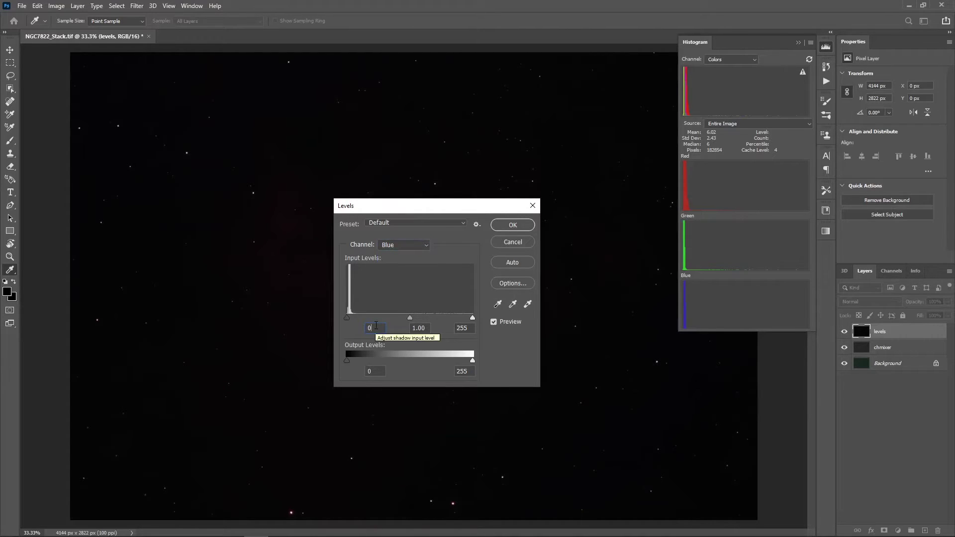
{"action": "key", "text": "Up"}
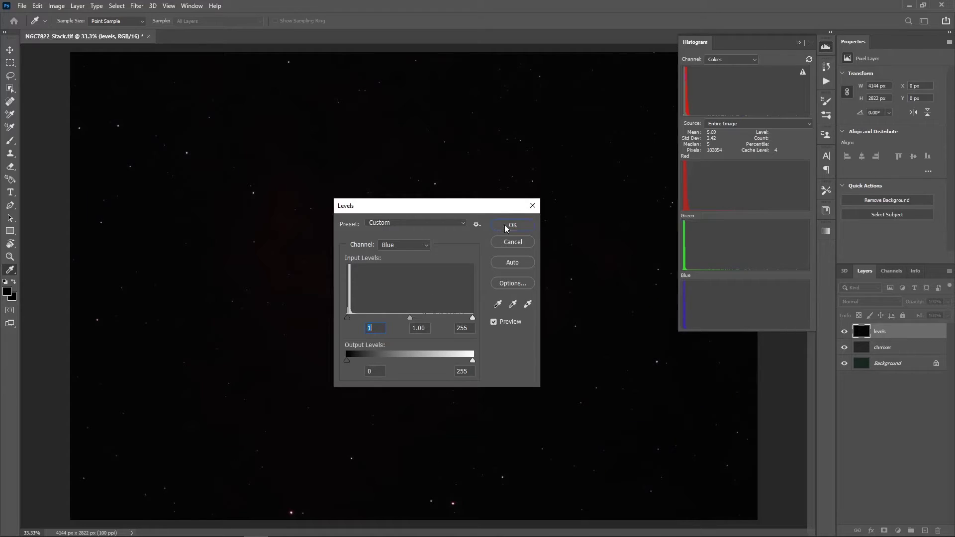
{"action": "left_click", "coordinate": [505, 225]}
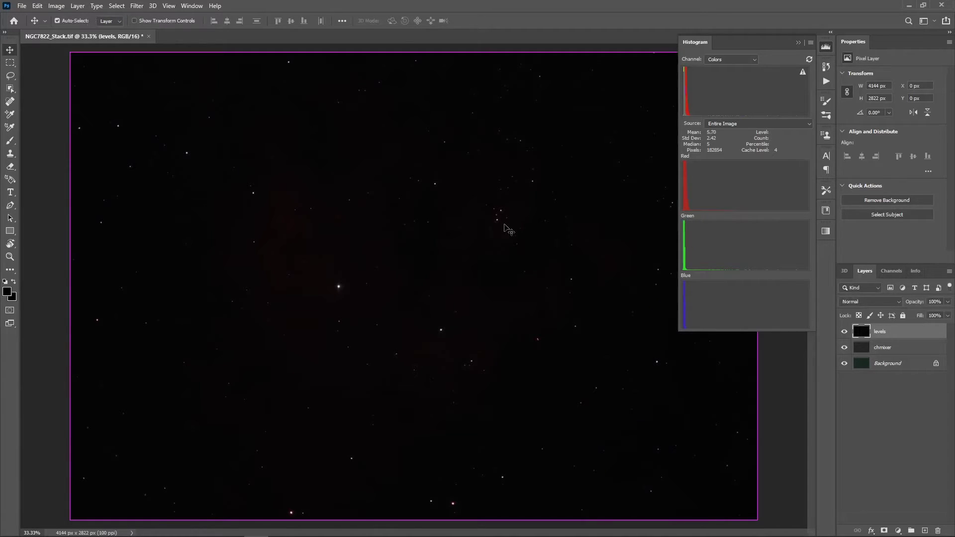
Refresh the histogram statistics and apply a Levels pass with Green black input 1
{"action": "key", "text": "ctrl+l"}
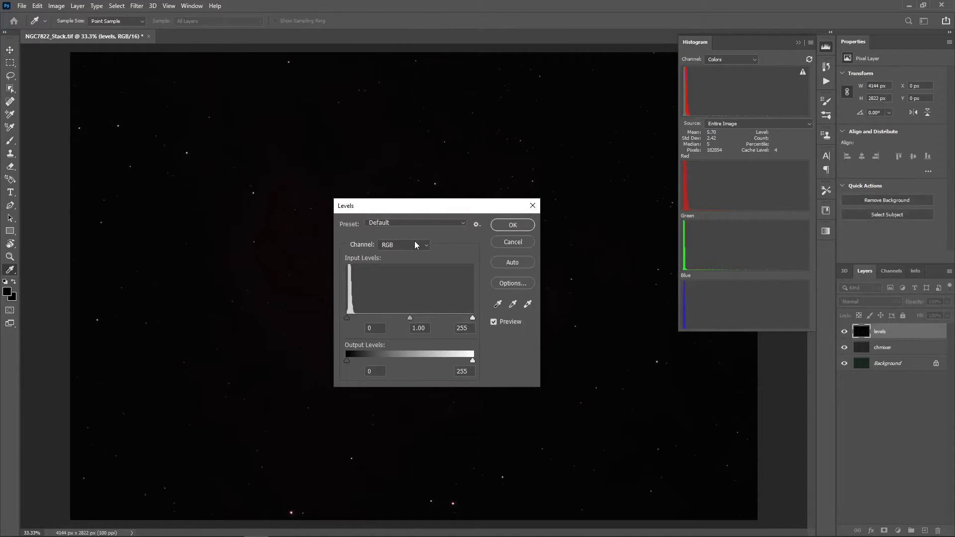
{"action": "left_click", "coordinate": [415, 244]}
{"action": "left_click", "coordinate": [393, 280]}
{"action": "left_click", "coordinate": [399, 246]}
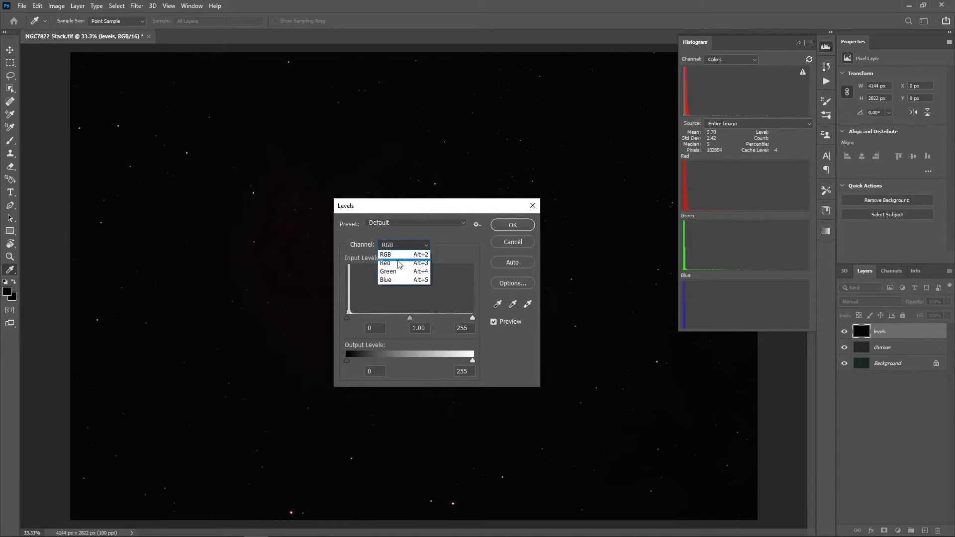
{"action": "left_click", "coordinate": [395, 280]}
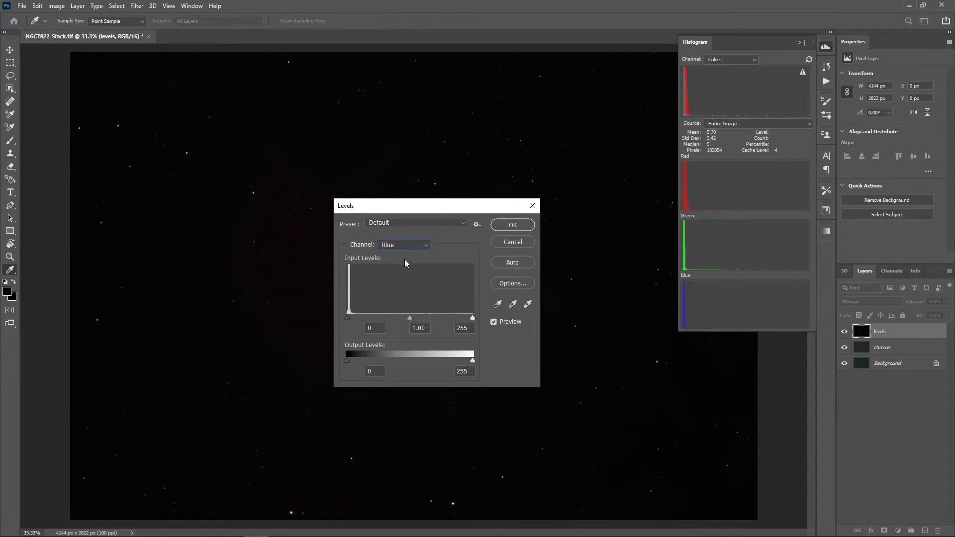
{"action": "left_click", "coordinate": [412, 247]}
{"action": "left_click", "coordinate": [401, 269]}
{"action": "left_click", "coordinate": [397, 260]}
{"action": "left_click", "coordinate": [808, 59]}
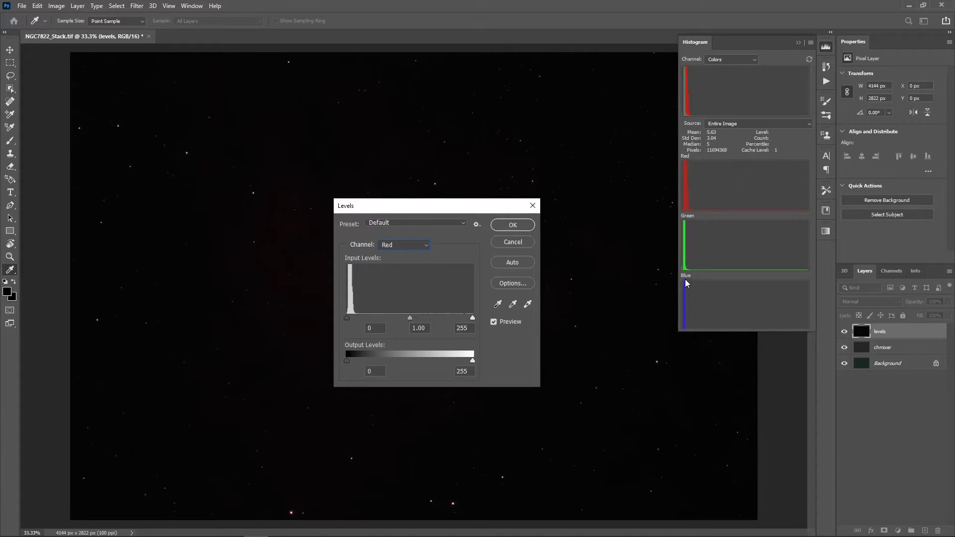
{"action": "left_click", "coordinate": [407, 247]}
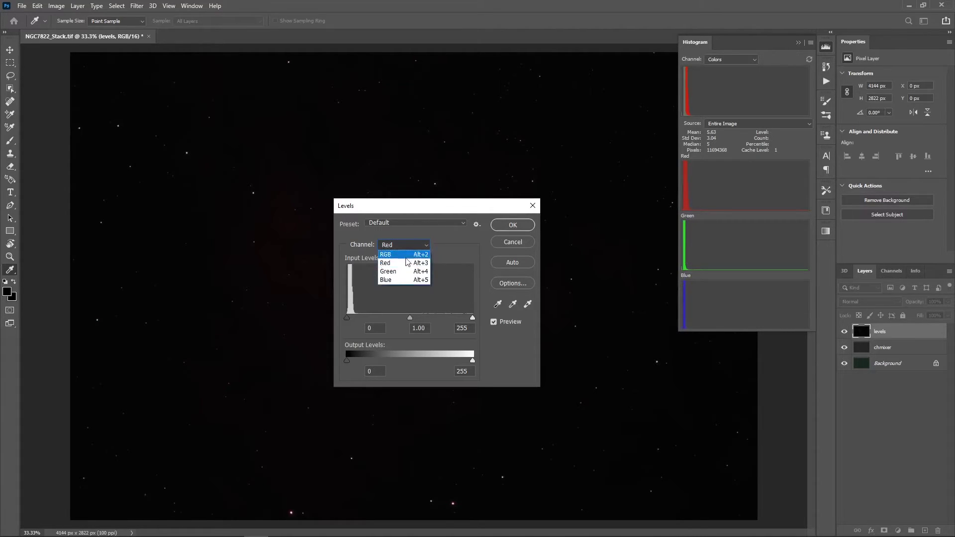
{"action": "left_click", "coordinate": [402, 269]}
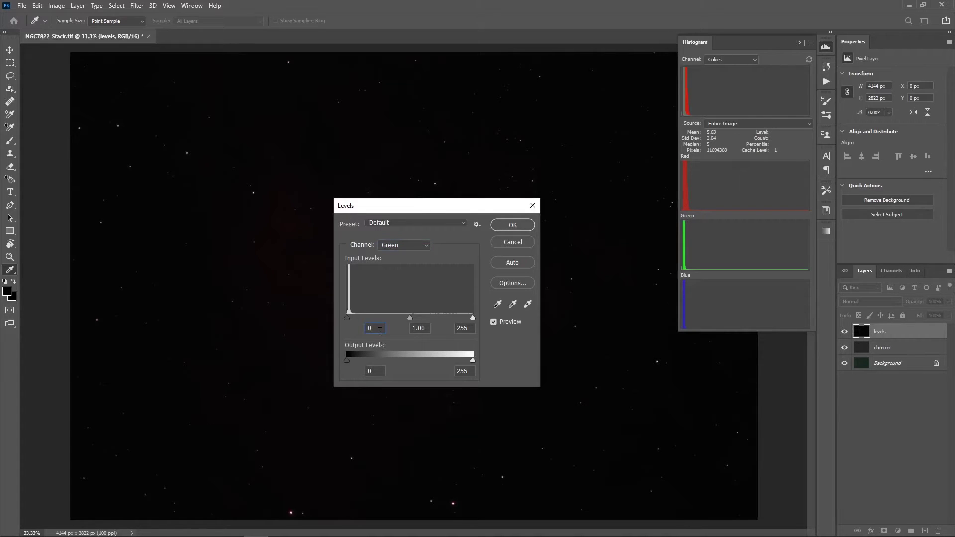
{"action": "key", "text": "Up"}
{"action": "left_click", "coordinate": [513, 225]}
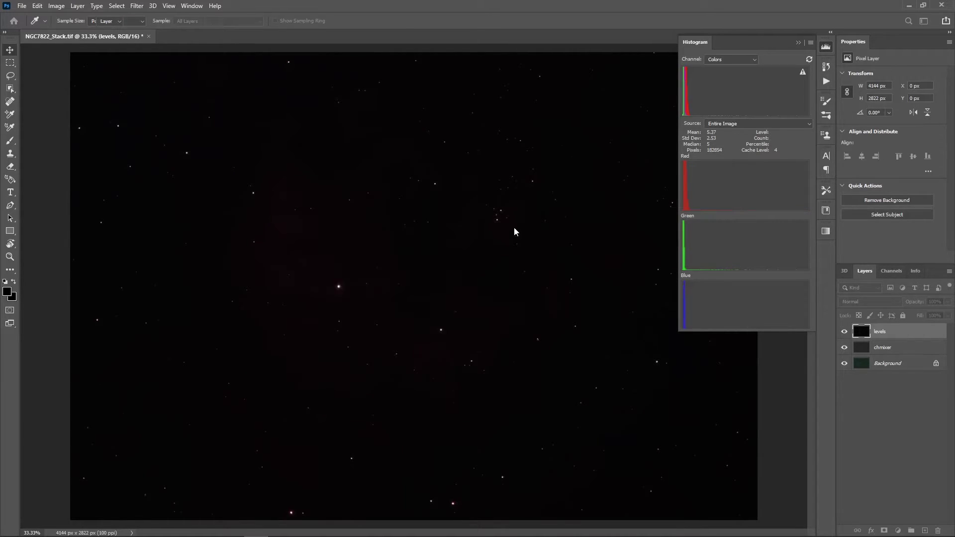
Inspect the Red, Blue and RGB channel histograms, then close Levels at mean about 5.31
{"action": "key", "text": "ctrl+l"}
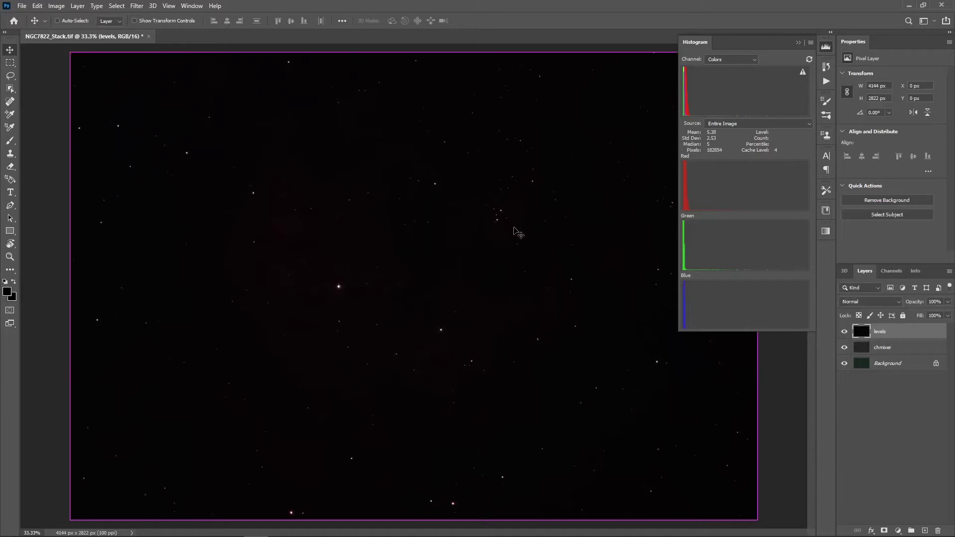
{"action": "left_click", "coordinate": [403, 246]}
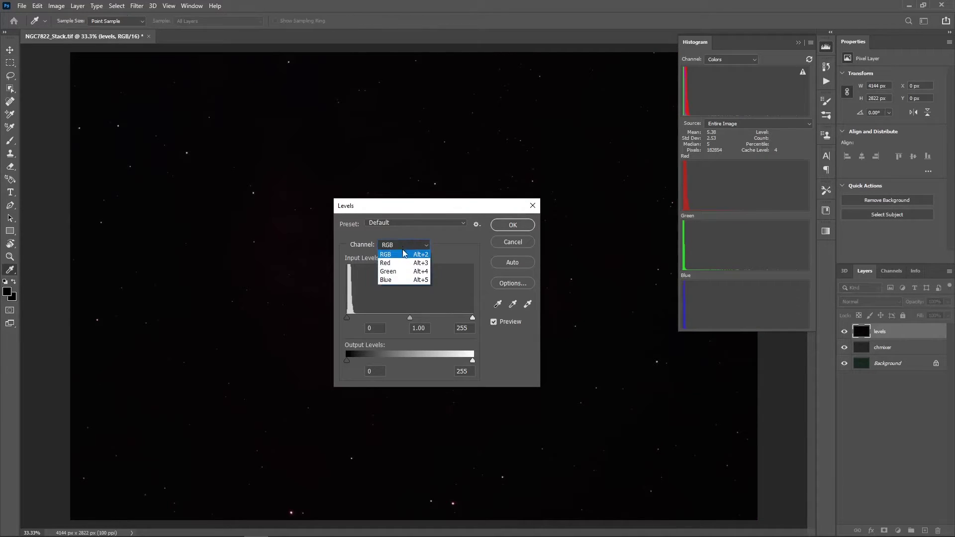
{"action": "left_click", "coordinate": [403, 262]}
{"action": "left_click", "coordinate": [402, 247]}
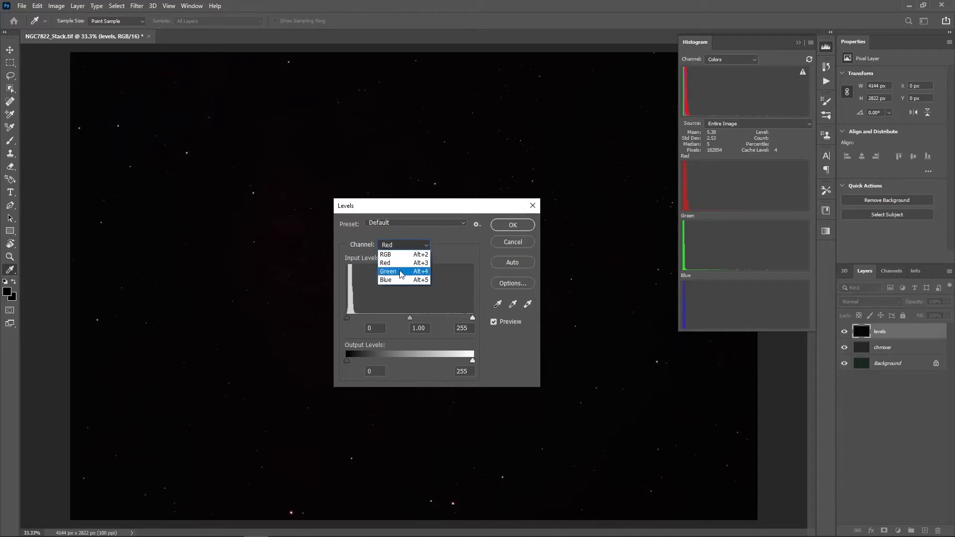
{"action": "left_click", "coordinate": [402, 250]}
{"action": "left_click", "coordinate": [401, 248]}
{"action": "left_click", "coordinate": [398, 279]}
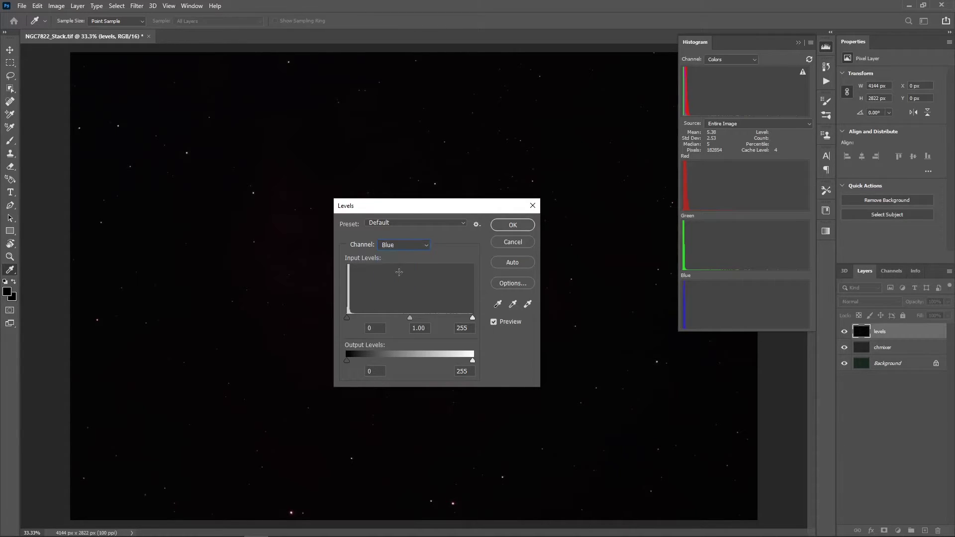
{"action": "left_click", "coordinate": [407, 247]}
{"action": "left_click", "coordinate": [405, 263]}
{"action": "left_click", "coordinate": [407, 247]}
{"action": "left_click", "coordinate": [405, 253]}
{"action": "left_click", "coordinate": [503, 226]}
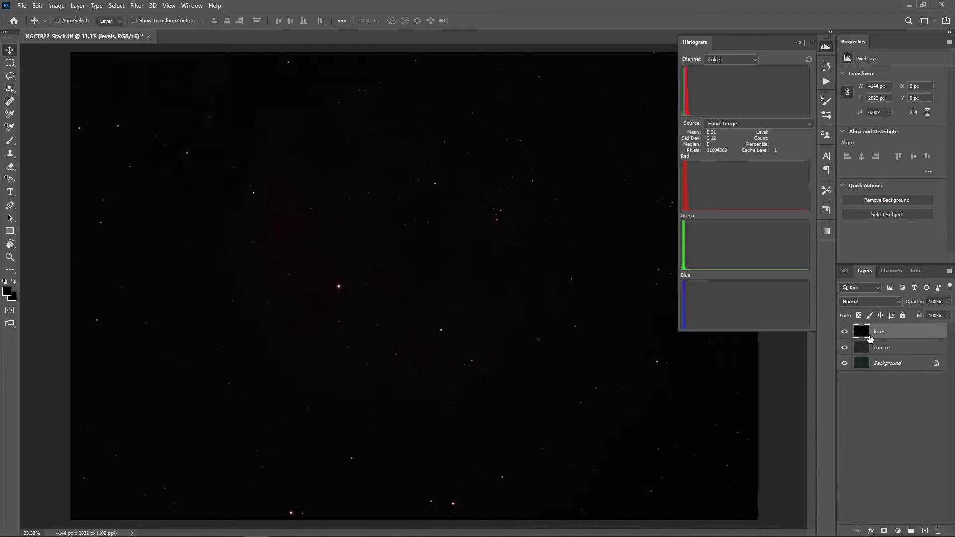
Stamp all visible layers into a new layer named 'grey multiply'
{"action": "key", "text": "ctrl+shift+alt+e"}
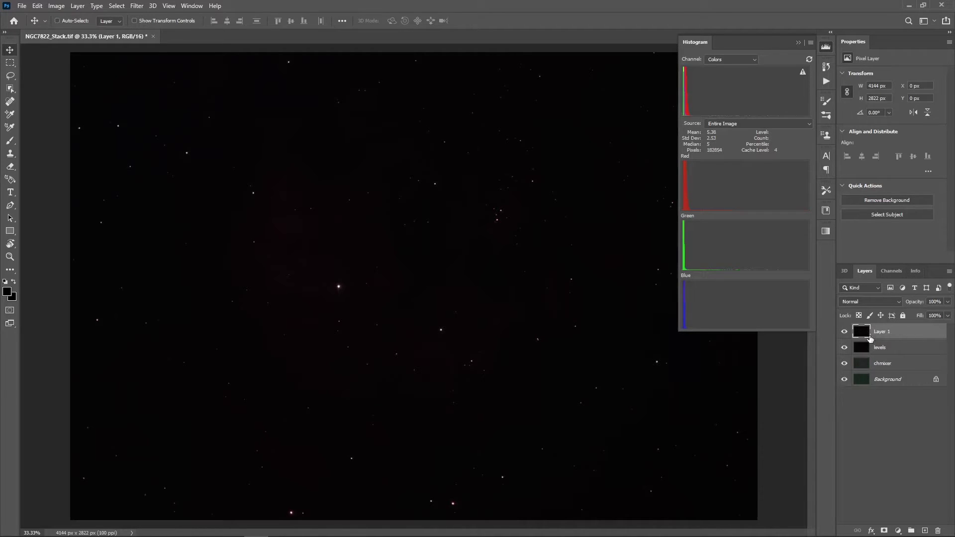
{"action": "double_click", "coordinate": [881, 331]}
{"action": "type", "text": "d"}
{"action": "type", "text": "rey multiply"}
{"action": "key", "text": "Return"}
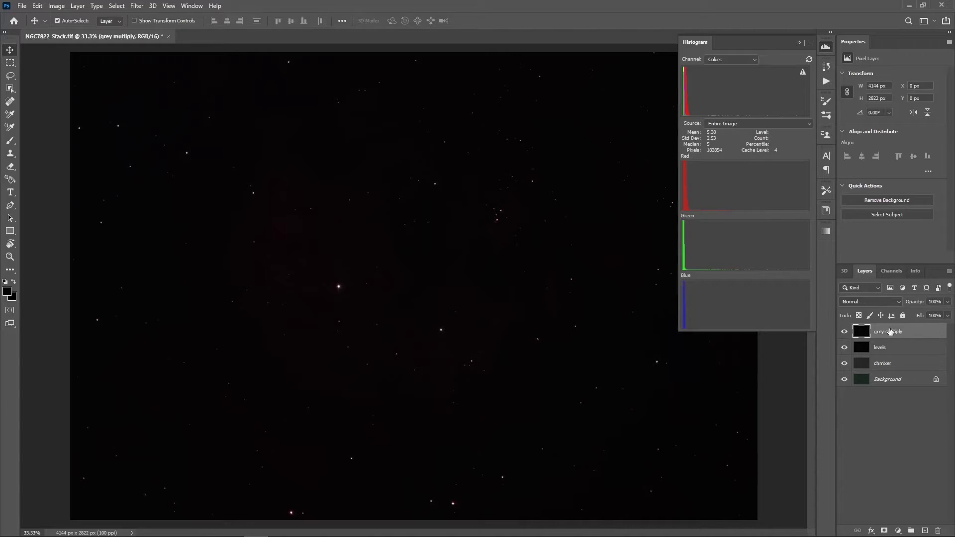
{"action": "left_click", "coordinate": [62, 7]}
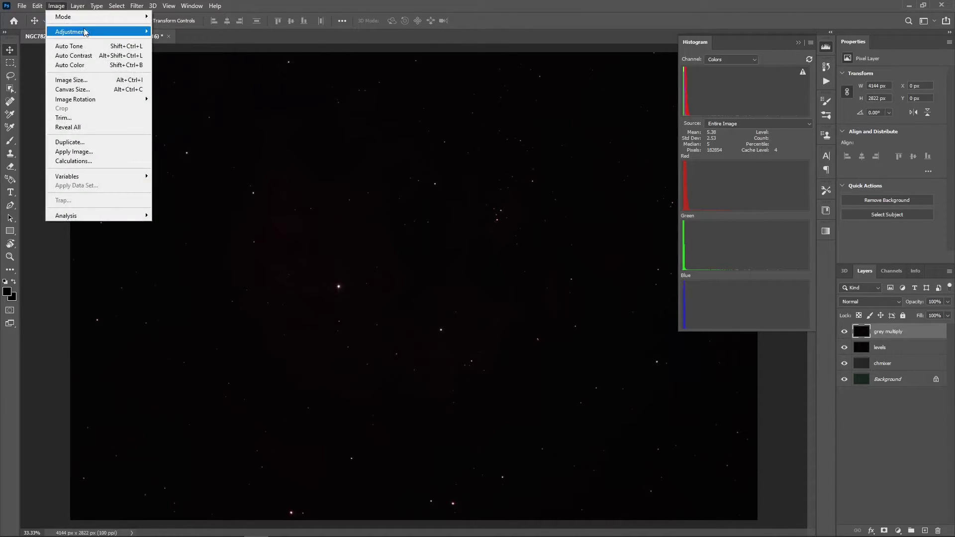
Desaturate the grey multiply layer using Hue/Saturation with Saturation at -100
{"action": "mouse_move", "coordinate": [89, 32]}
{"action": "left_click", "coordinate": [225, 83]}
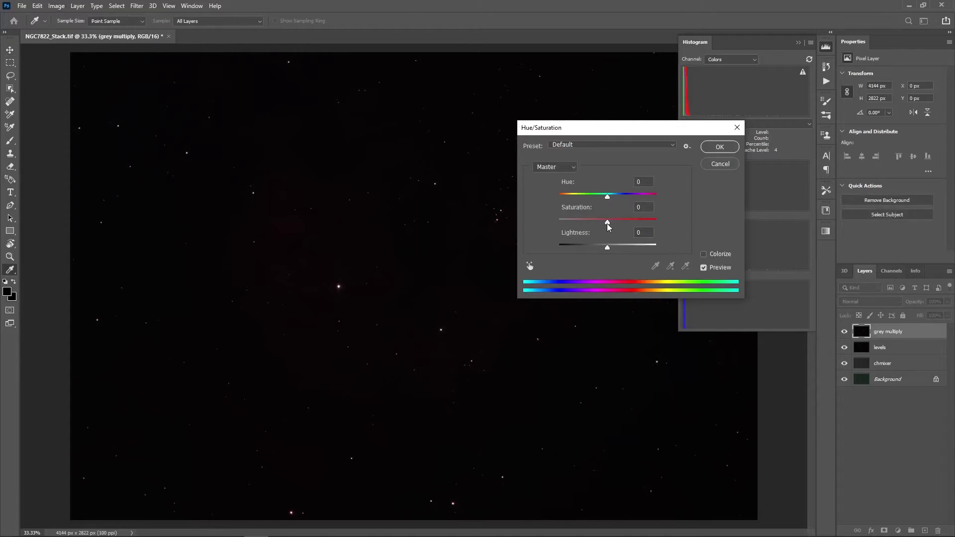
{"action": "left_click_drag", "start_coordinate": [607, 223], "coordinate": [545, 222]}
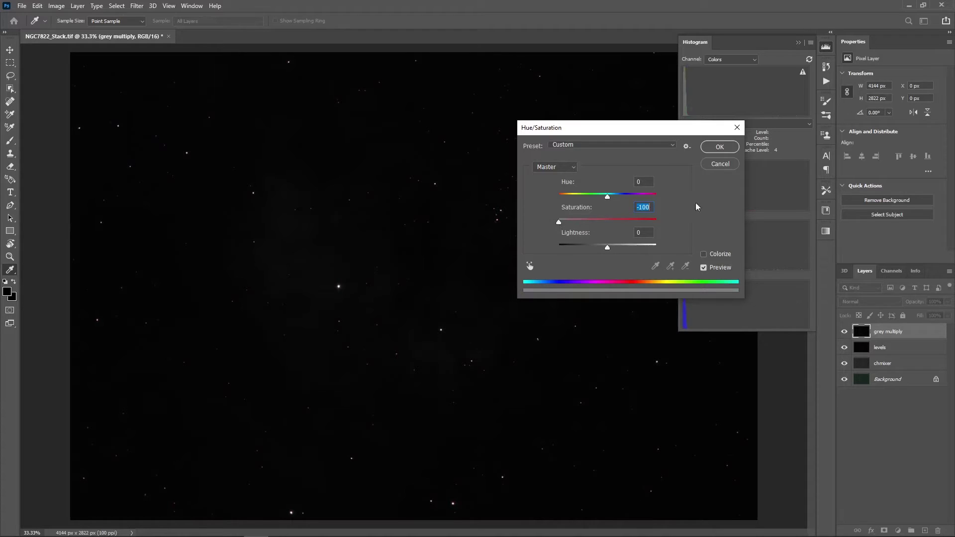
{"action": "left_click", "coordinate": [731, 149]}
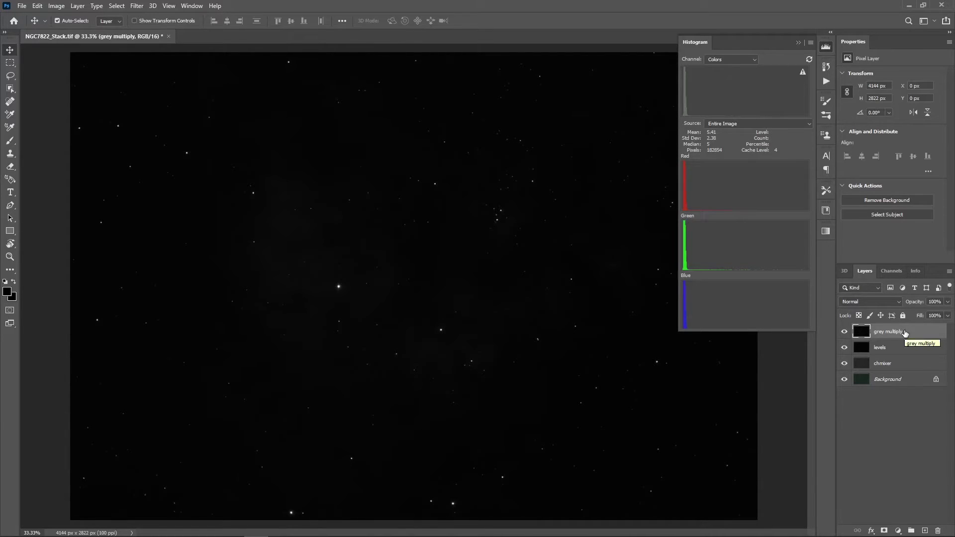
Stamp visible layers into a new top layer named 'grey divide'
{"action": "key", "text": "ctrl"}
{"action": "key", "text": "ctrl+shift+alt+e"}
{"action": "double_click", "coordinate": [877, 332]}
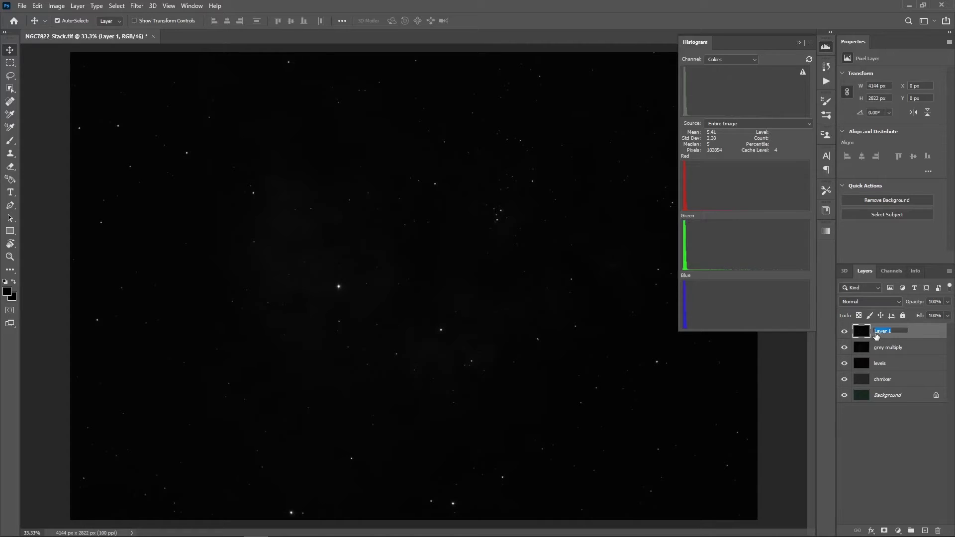
{"action": "type", "text": "grey divide"}
{"action": "key", "text": "Return"}
Set grey multiply to Multiply blending and grey divide to Divide blending
{"action": "left_click", "coordinate": [895, 349]}
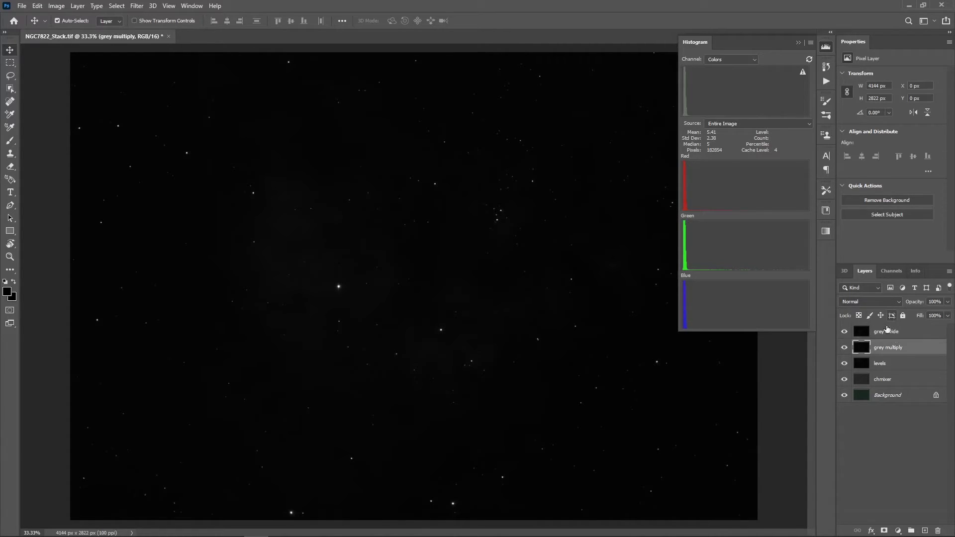
{"action": "left_click", "coordinate": [899, 302]}
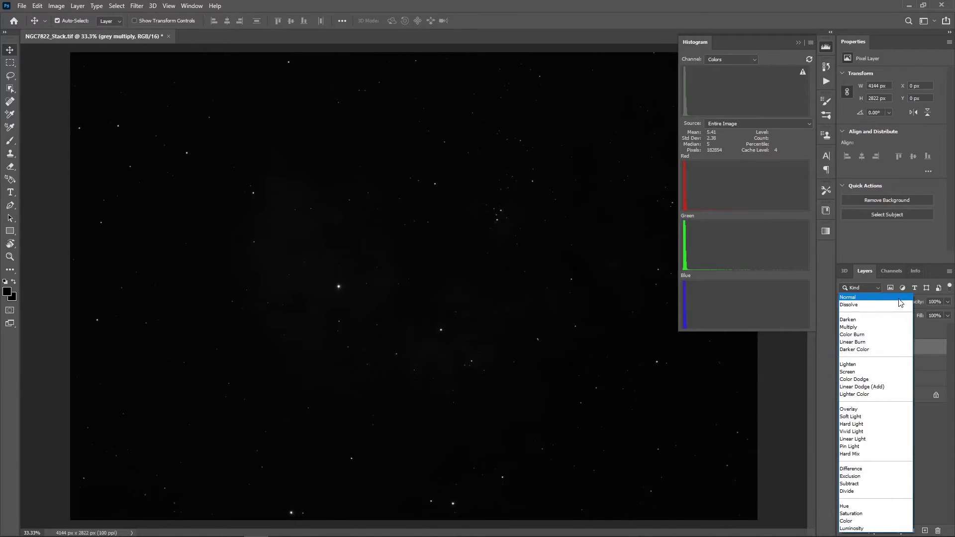
{"action": "left_click", "coordinate": [876, 327]}
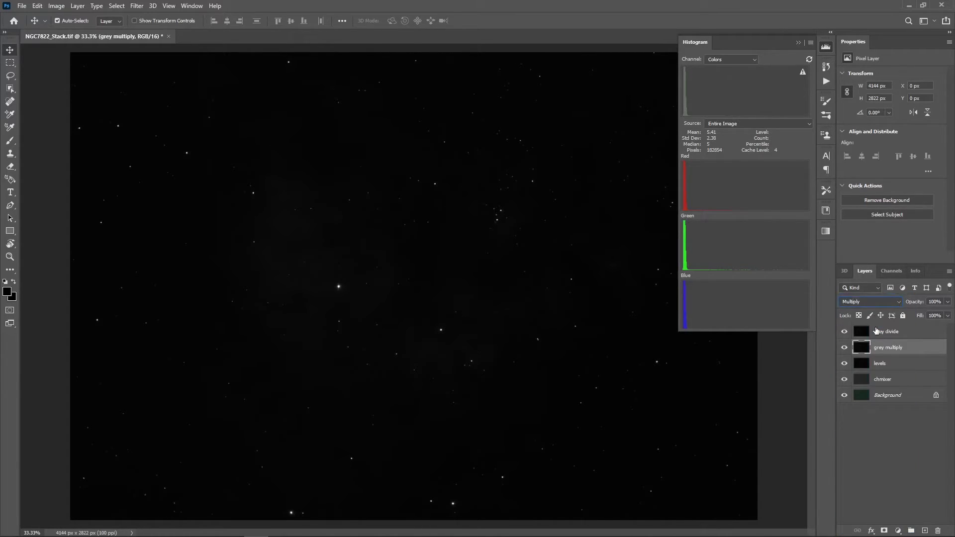
{"action": "left_click", "coordinate": [897, 332]}
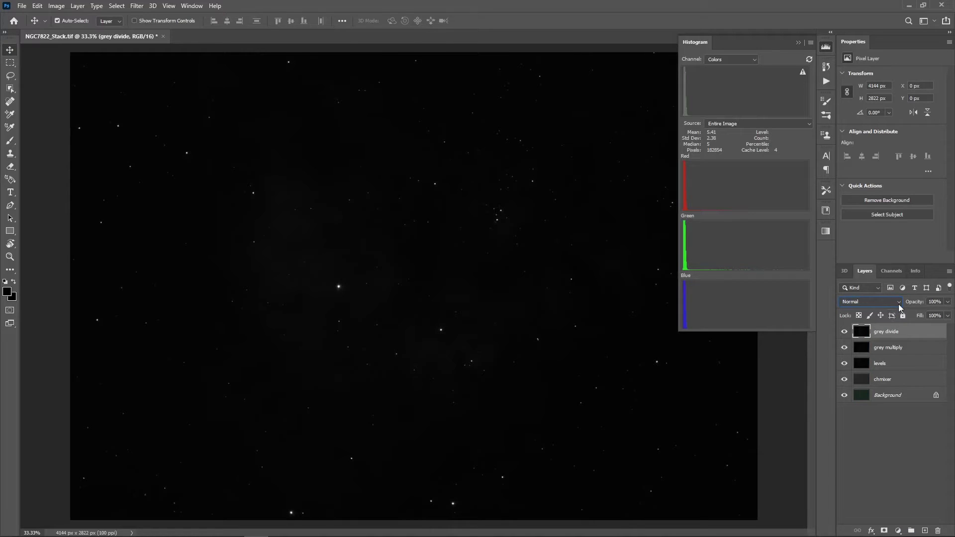
{"action": "left_click", "coordinate": [900, 304]}
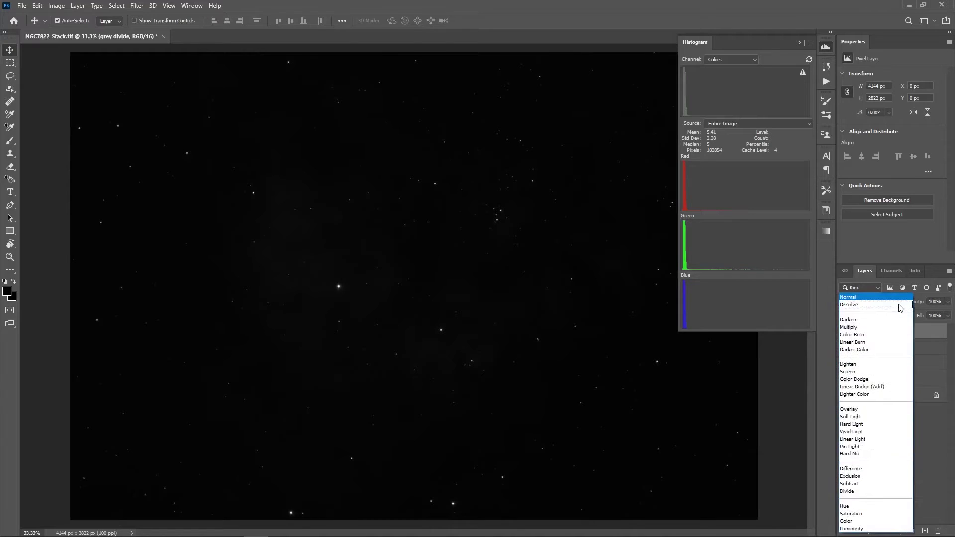
{"action": "left_click", "coordinate": [868, 491]}
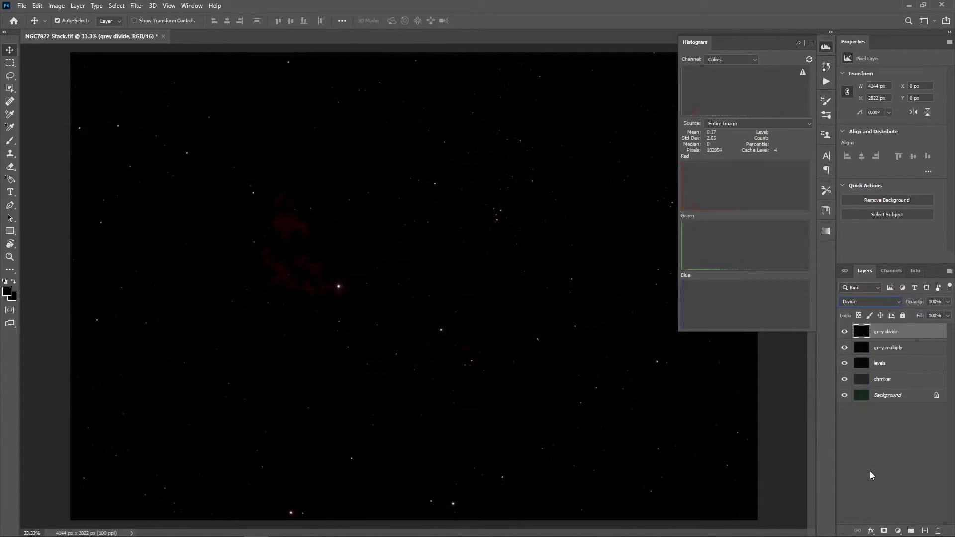
{"action": "left_click", "coordinate": [889, 354]}
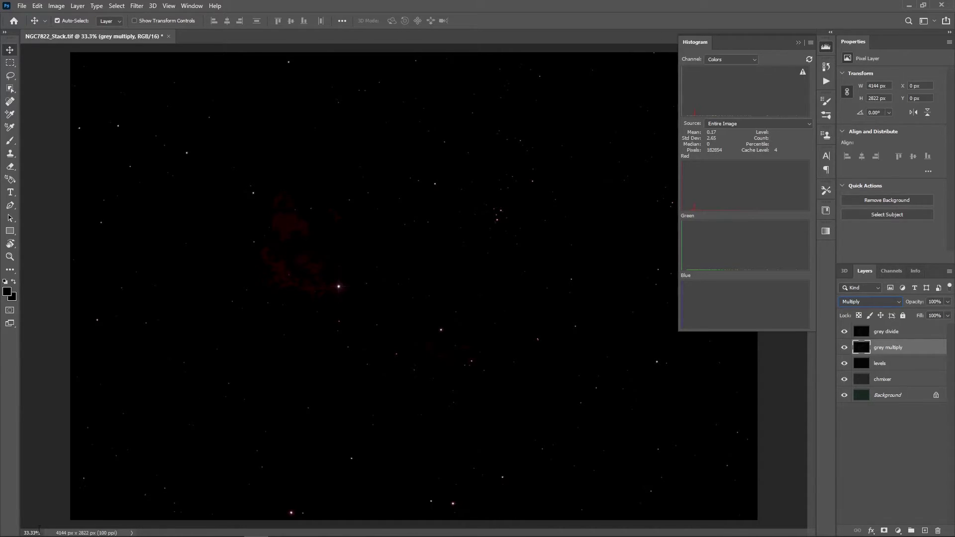
{"action": "left_click_drag", "start_coordinate": [44, 533], "coordinate": [15, 533]}
Zoom the view to 67% and refresh the histogram with uncached data
{"action": "type", "text": "67"}
{"action": "key", "text": "Return"}
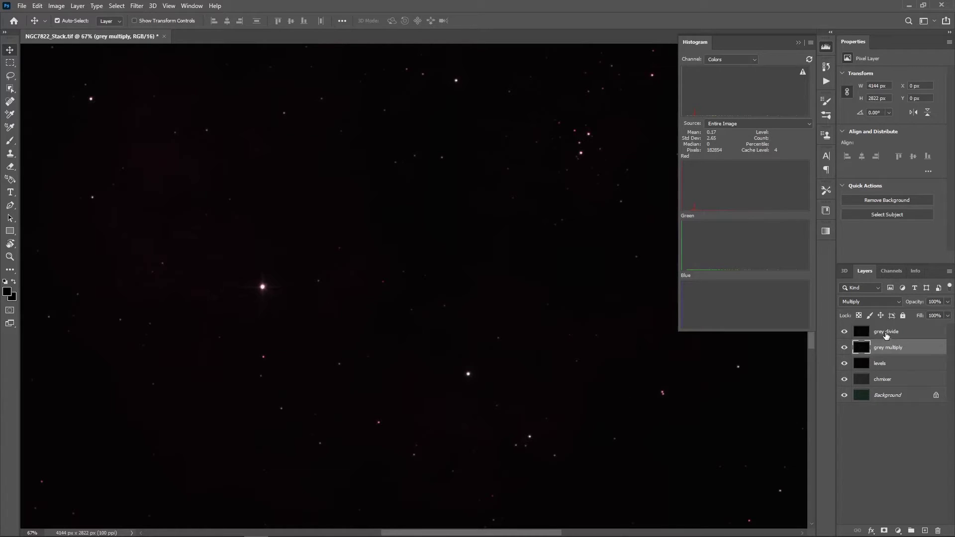
{"action": "left_click", "coordinate": [810, 59]}
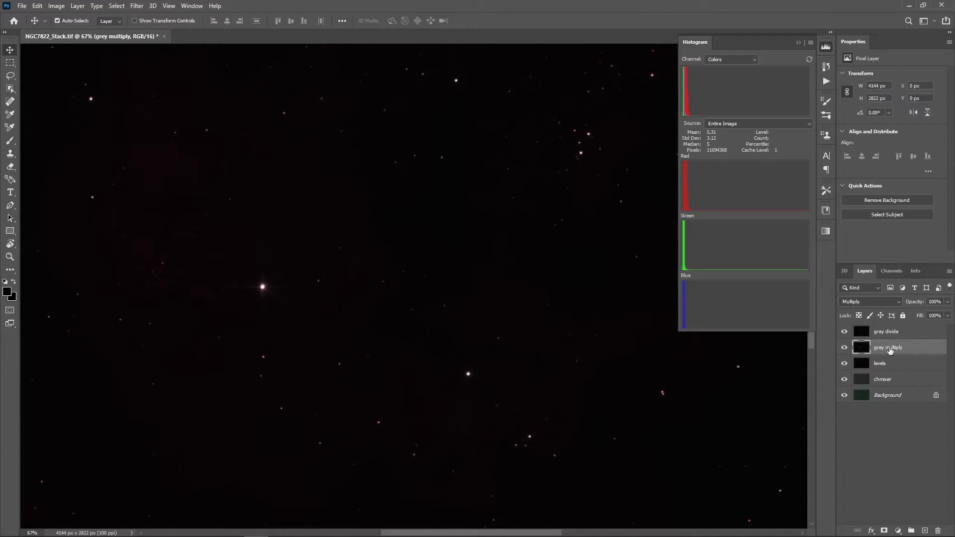
Apply the Arcsinh10 Curves preset to the grey multiply layer
{"action": "key", "text": "ctrl+m"}
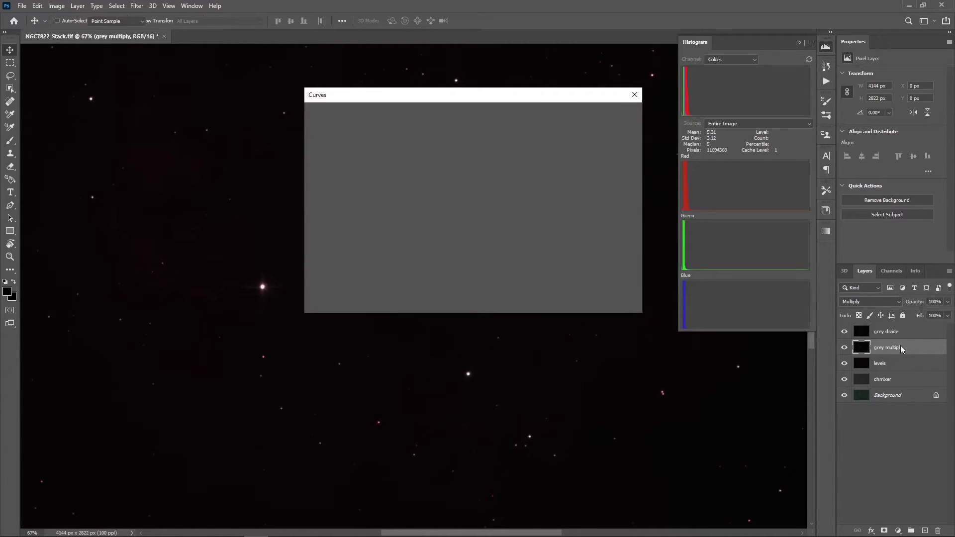
{"action": "left_click", "coordinate": [430, 115]}
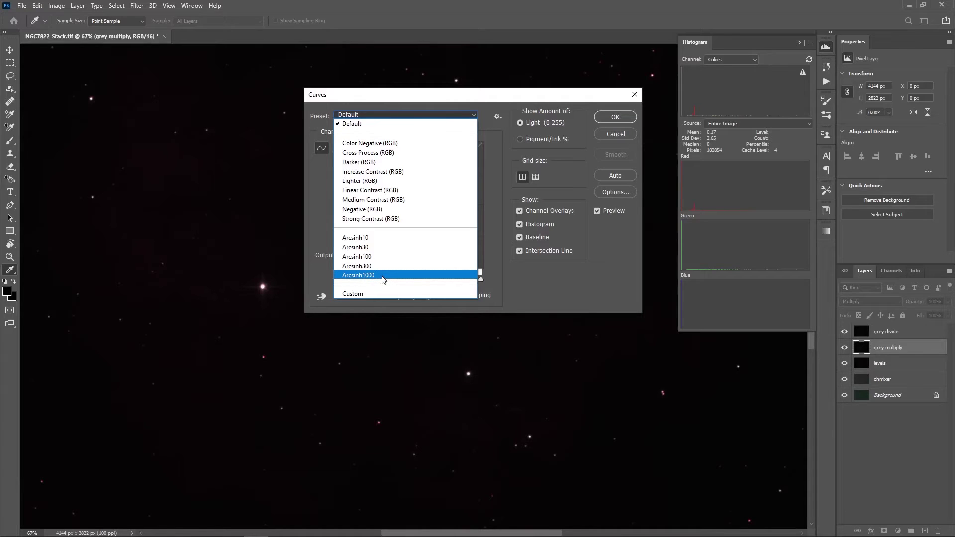
{"action": "left_click", "coordinate": [386, 242]}
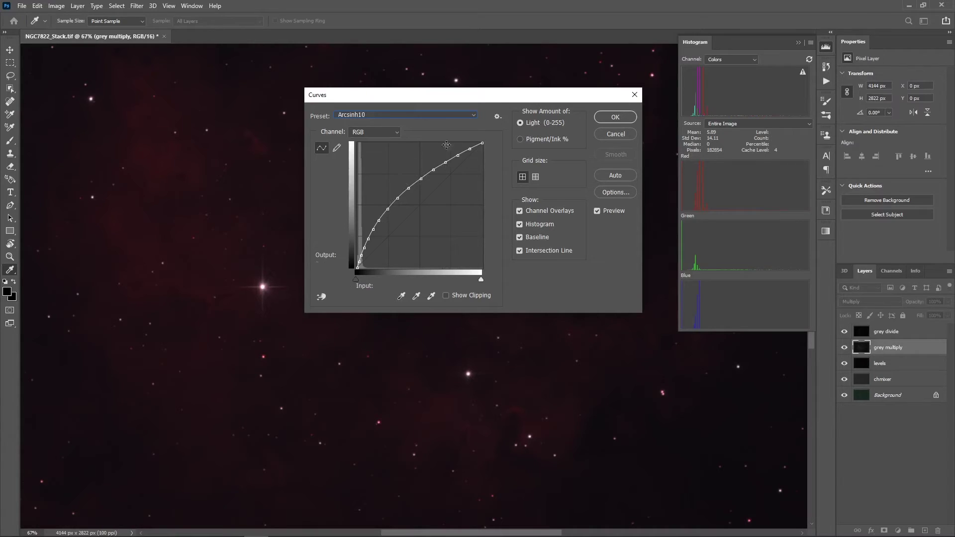
{"action": "left_click", "coordinate": [611, 119]}
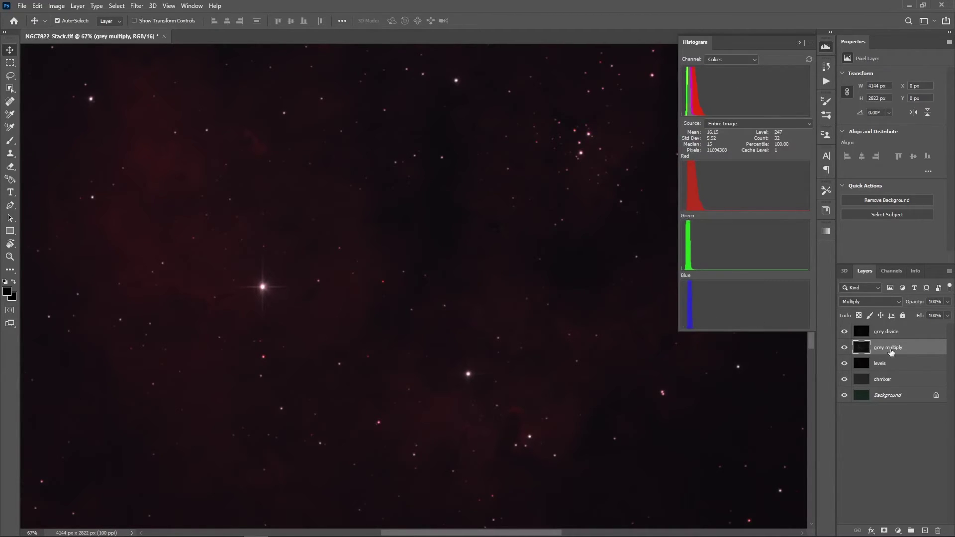
In Levels, check the Red and Blue channels, then raise the black input to 1
{"action": "key", "text": "ctrl+l"}
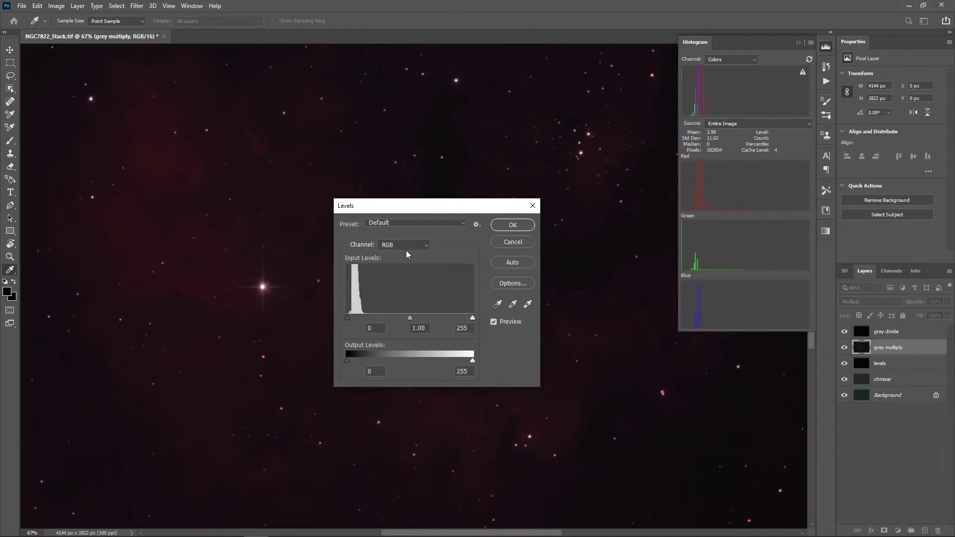
{"action": "left_click", "coordinate": [406, 247]}
{"action": "left_click", "coordinate": [408, 263]}
{"action": "left_click", "coordinate": [410, 246]}
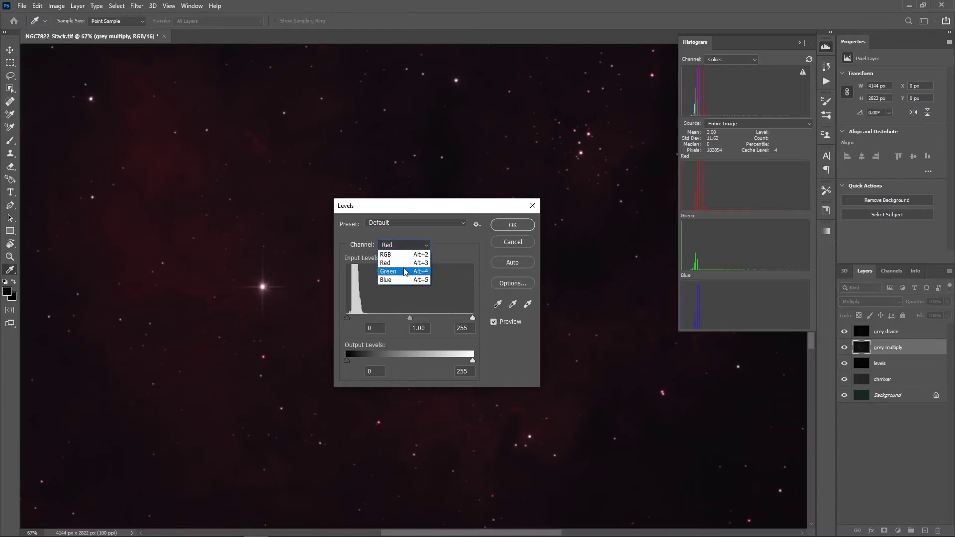
{"action": "left_click", "coordinate": [411, 246]}
{"action": "left_click", "coordinate": [403, 281]}
{"action": "left_click", "coordinate": [413, 246]}
{"action": "left_click", "coordinate": [407, 259]}
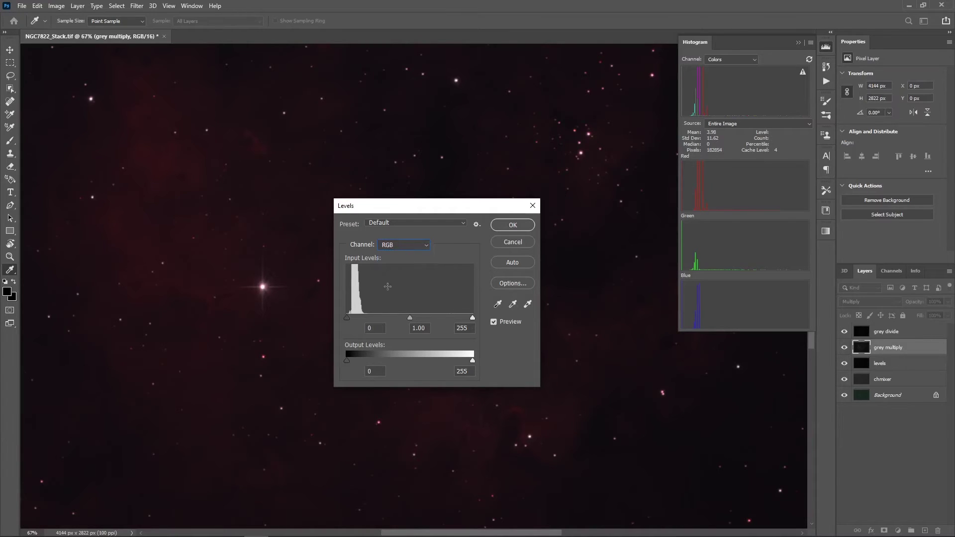
{"action": "type", "text": "1"}
{"action": "left_click", "coordinate": [512, 226]}
Apply another Levels pass raising the black input by one, then refresh the histogram
{"action": "key", "text": "ctrl+l"}
{"action": "key", "text": "Up"}
{"action": "left_click", "coordinate": [513, 226]}
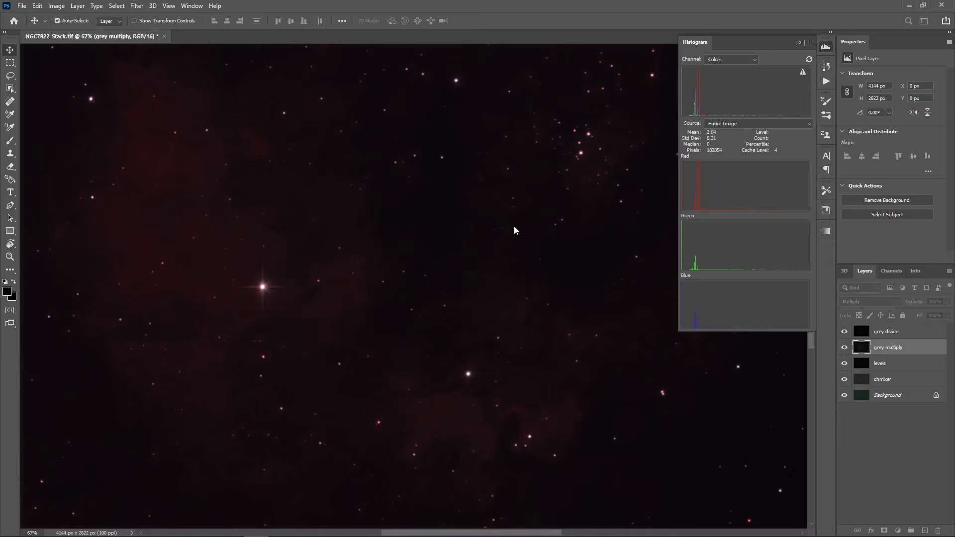
{"action": "left_click", "coordinate": [809, 59]}
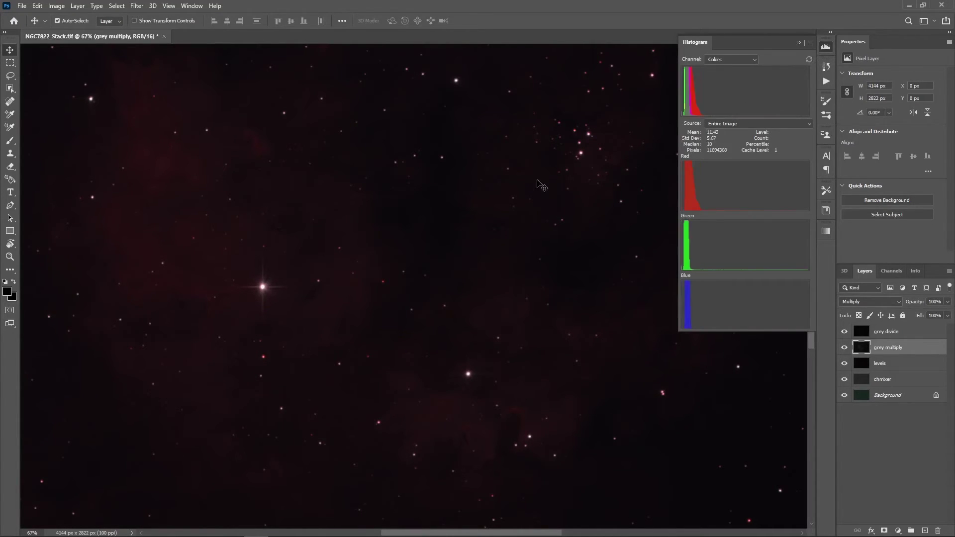
Apply one more small Levels black-point raise, then reopen and close Levels
{"action": "key", "text": "ctrl"}
{"action": "key", "text": "ctrl+l"}
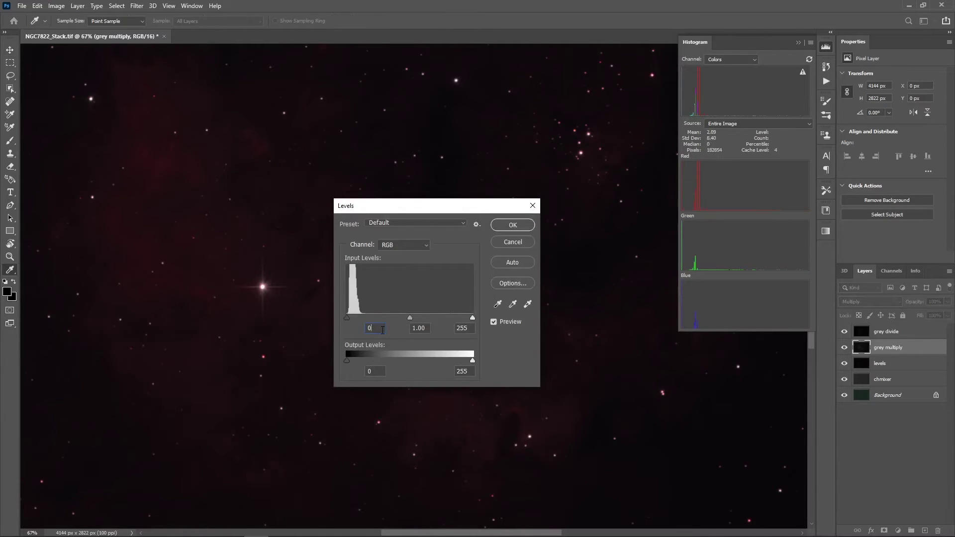
{"action": "key", "text": "Up"}
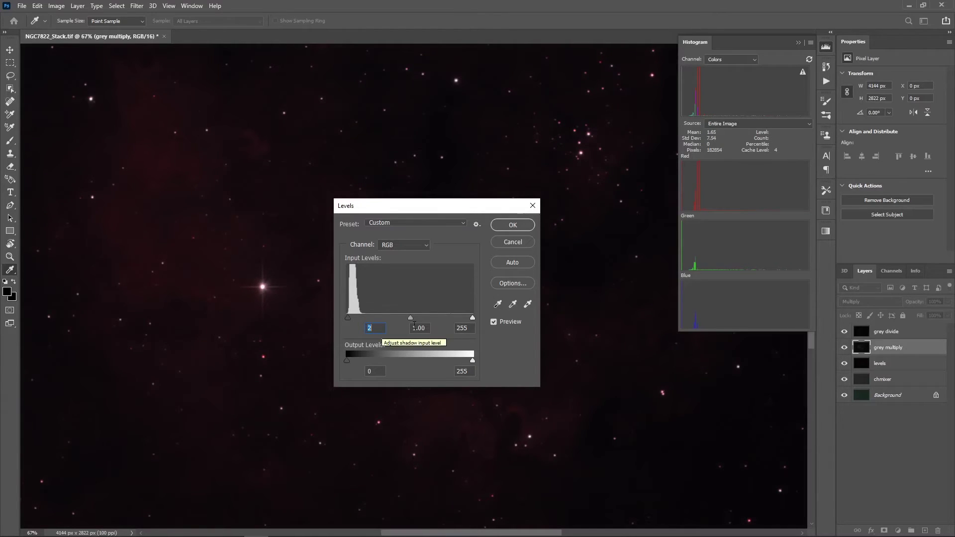
{"action": "left_click", "coordinate": [512, 228]}
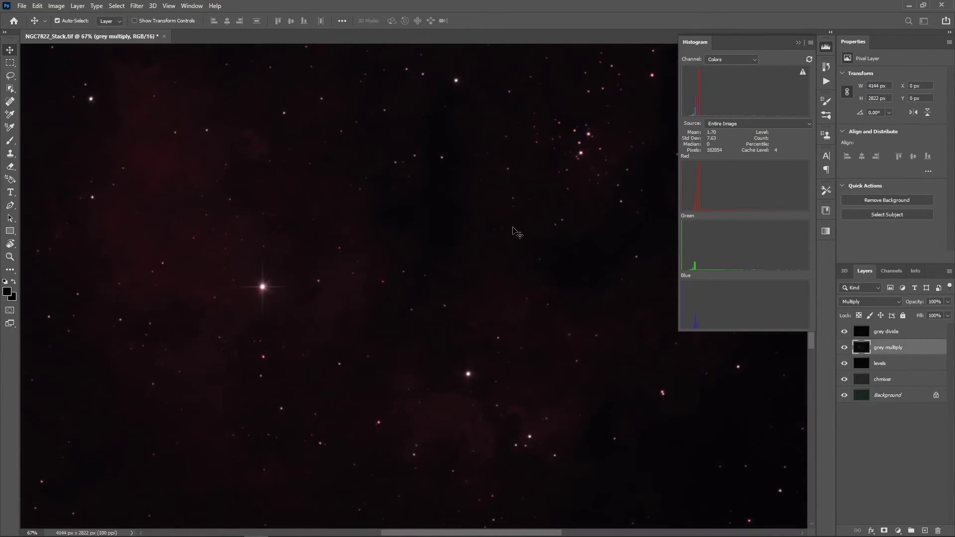
{"action": "key", "text": "ctrl+l"}
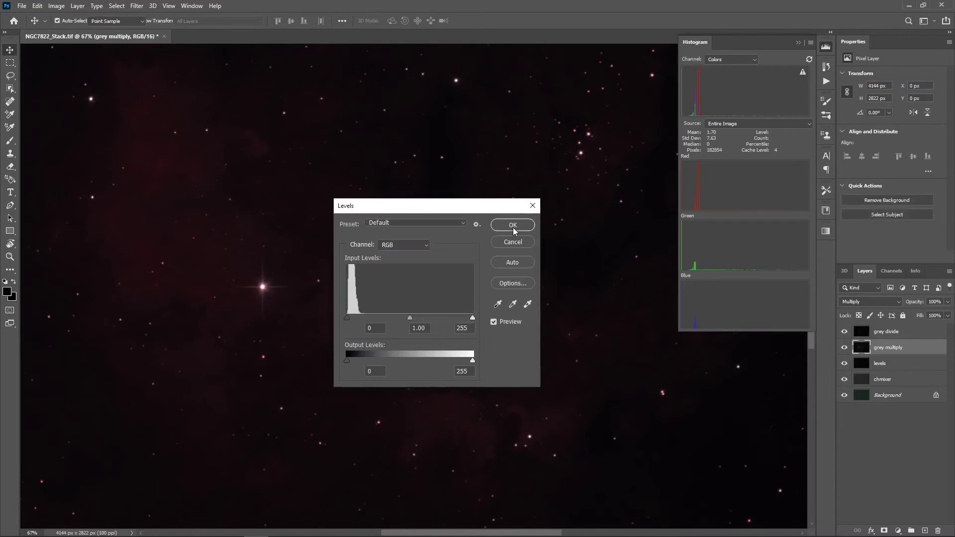
{"action": "left_click", "coordinate": [507, 228]}
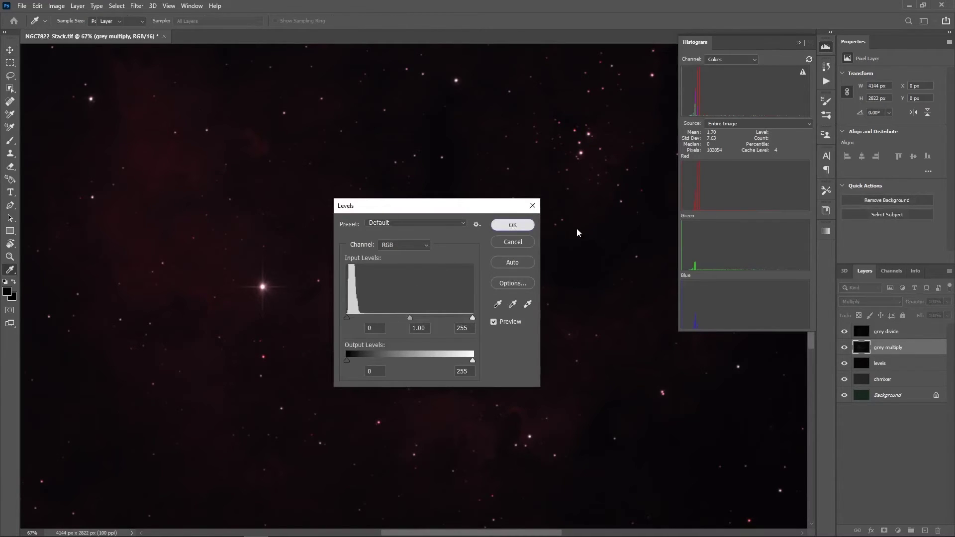
Apply a second Arcsinh10 Curves stretch to the grey multiply layer
{"action": "key", "text": "ctrl+m"}
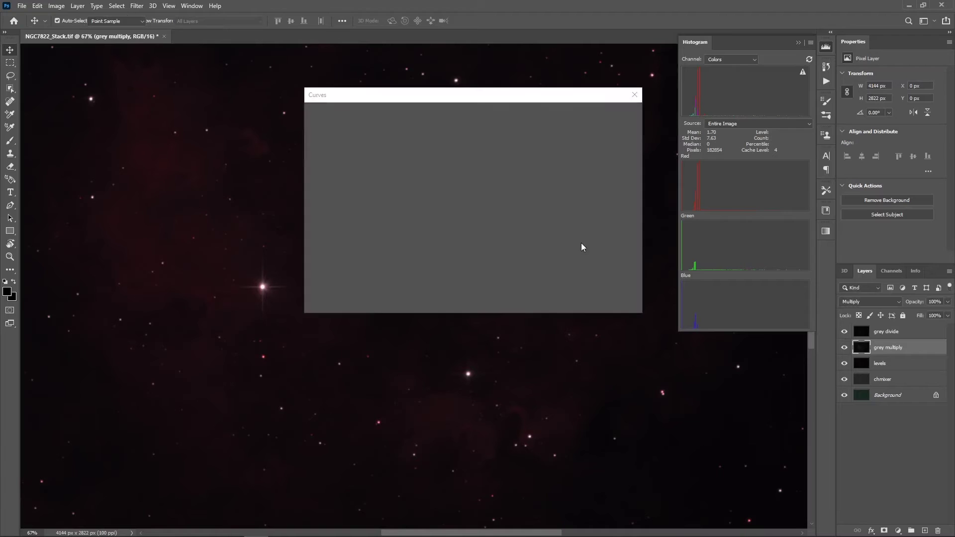
{"action": "left_click", "coordinate": [453, 117]}
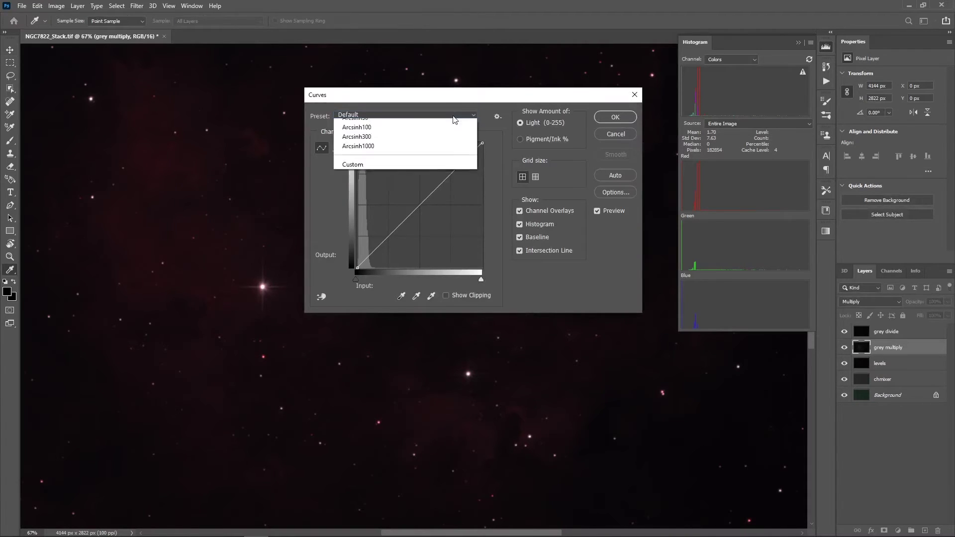
{"action": "left_click", "coordinate": [400, 239]}
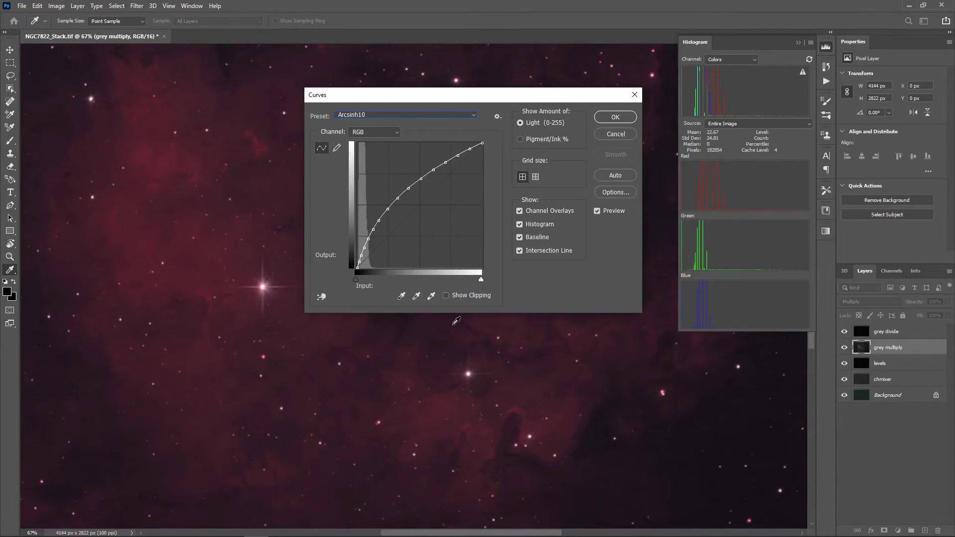
{"action": "left_click", "coordinate": [615, 117]}
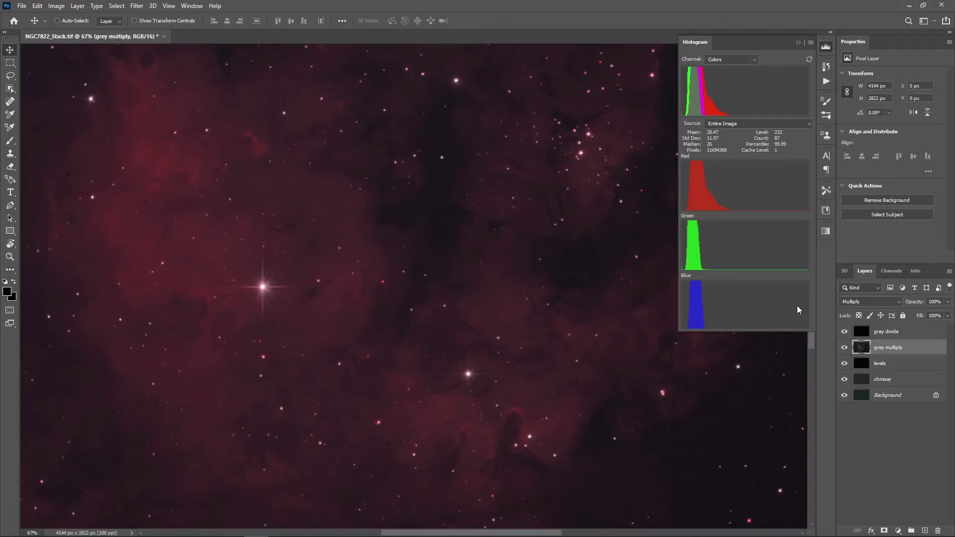
{"action": "key", "text": "ctrl+l"}
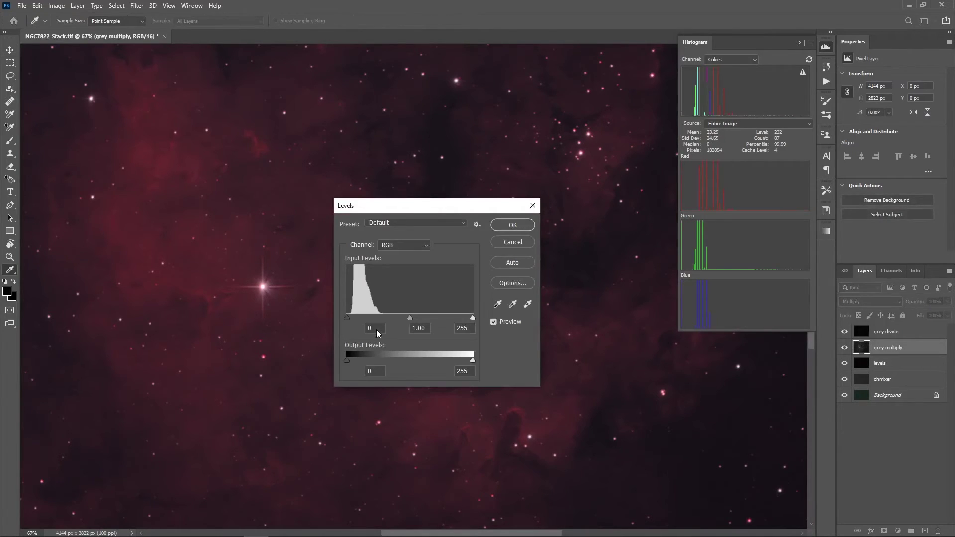
Raise the Levels black input to 2, discard a second pass, and refresh the histogram
{"action": "left_click", "coordinate": [377, 328]}
{"action": "key", "text": "Up"}
{"action": "key", "text": "Up"}
{"action": "left_click", "coordinate": [522, 224]}
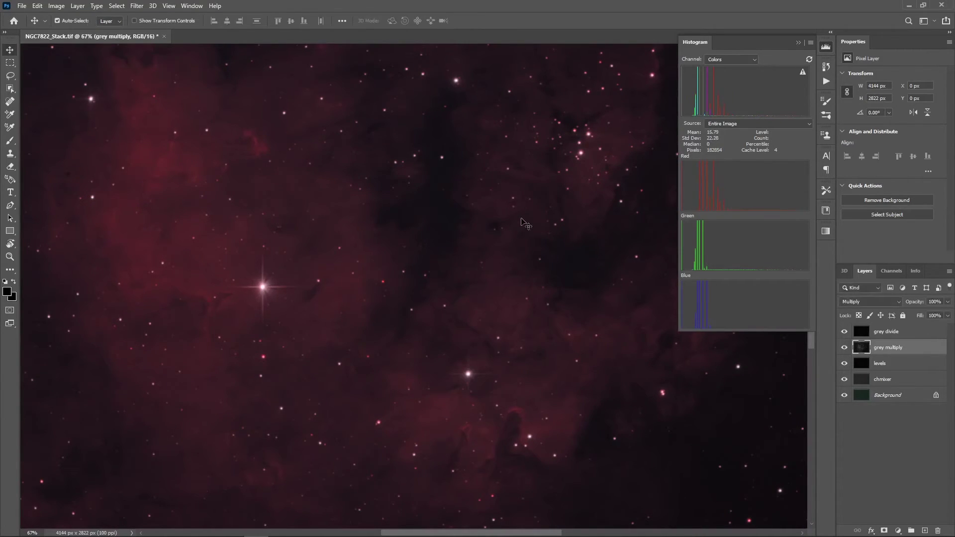
{"action": "key", "text": "ctrl+l"}
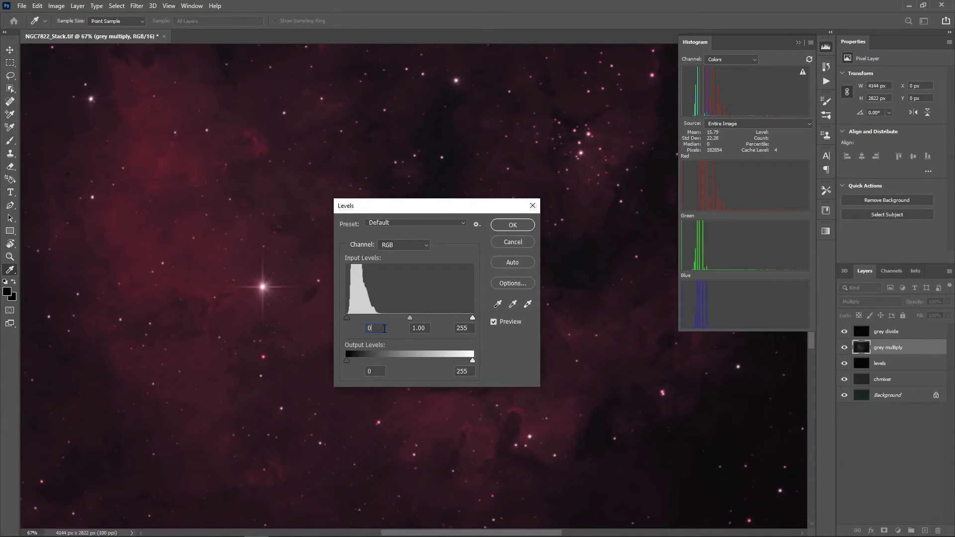
{"action": "key", "text": "Up"}
{"action": "left_click", "coordinate": [527, 243]}
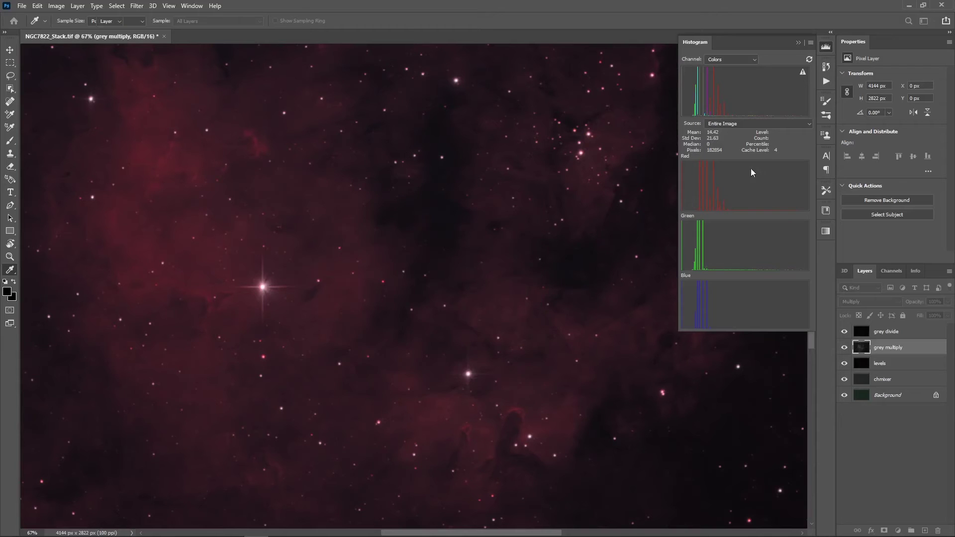
{"action": "left_click", "coordinate": [809, 60]}
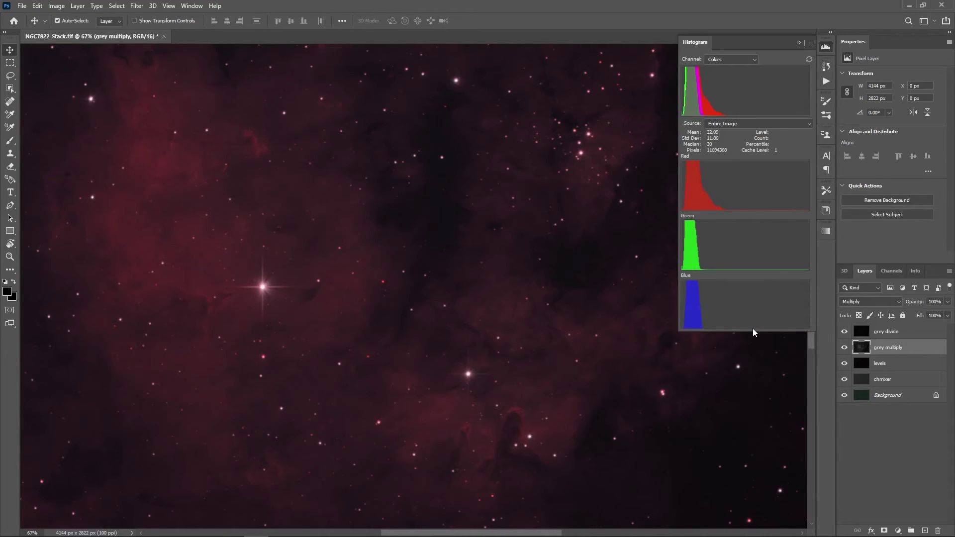
Apply a third Arcsinh10 Curves stretch, refreshing the histogram before confirming
{"action": "key", "text": "ctrl+m"}
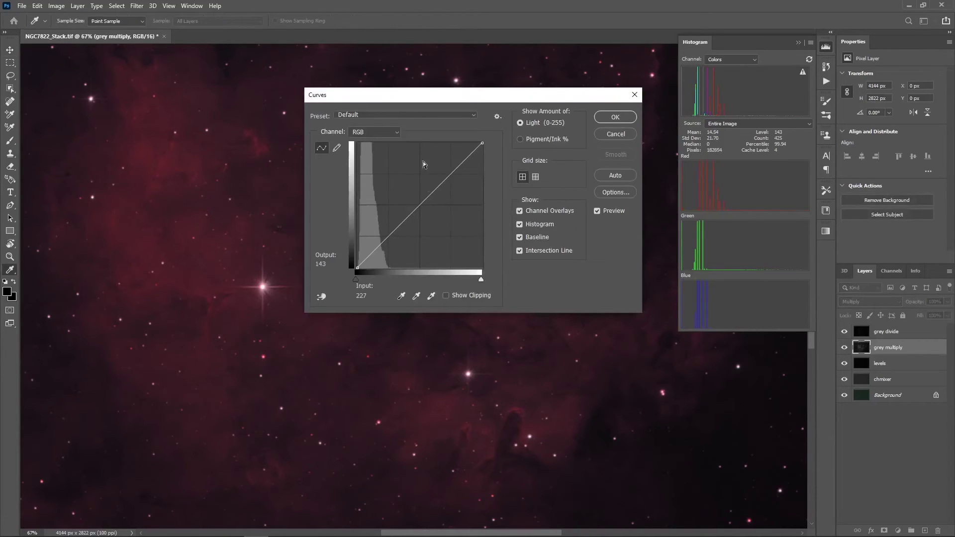
{"action": "left_click", "coordinate": [427, 118]}
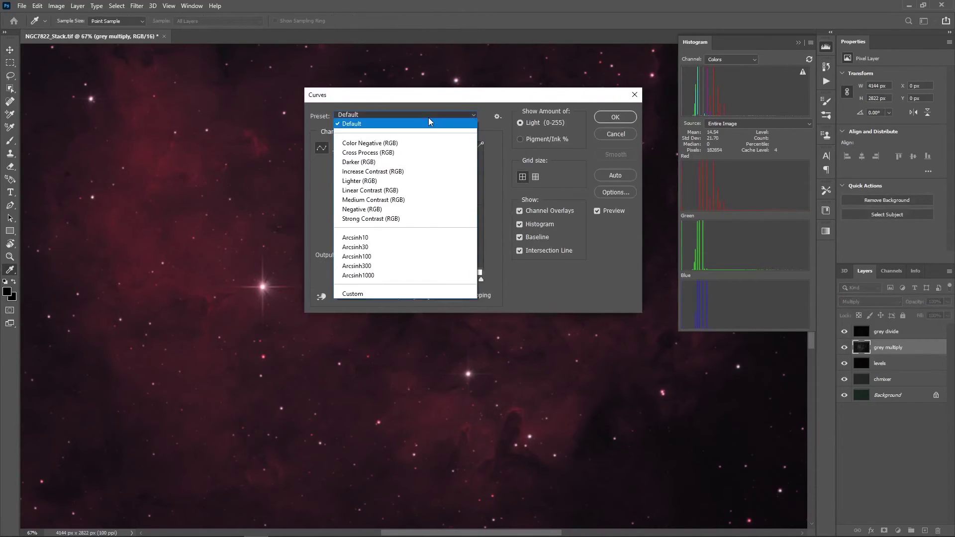
{"action": "left_click", "coordinate": [397, 239]}
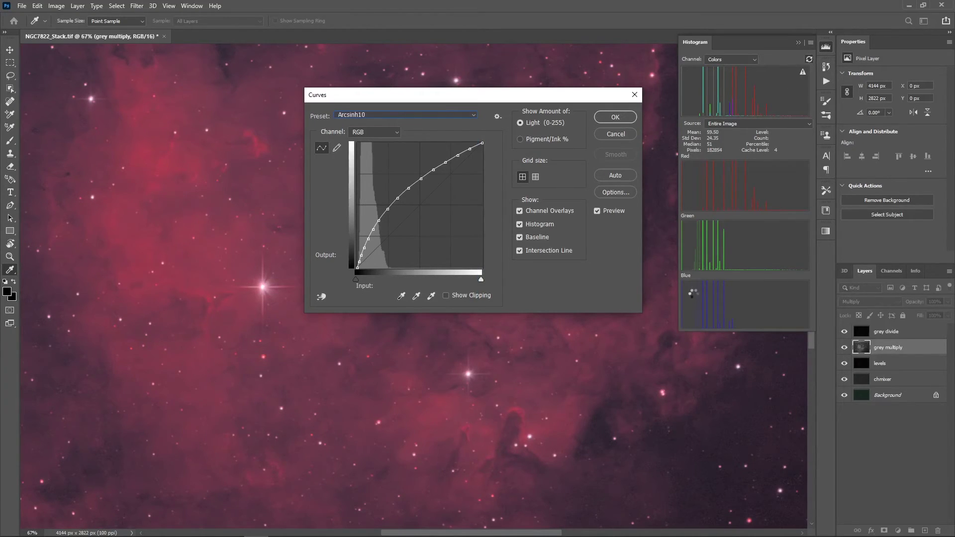
{"action": "double_click", "coordinate": [690, 319]}
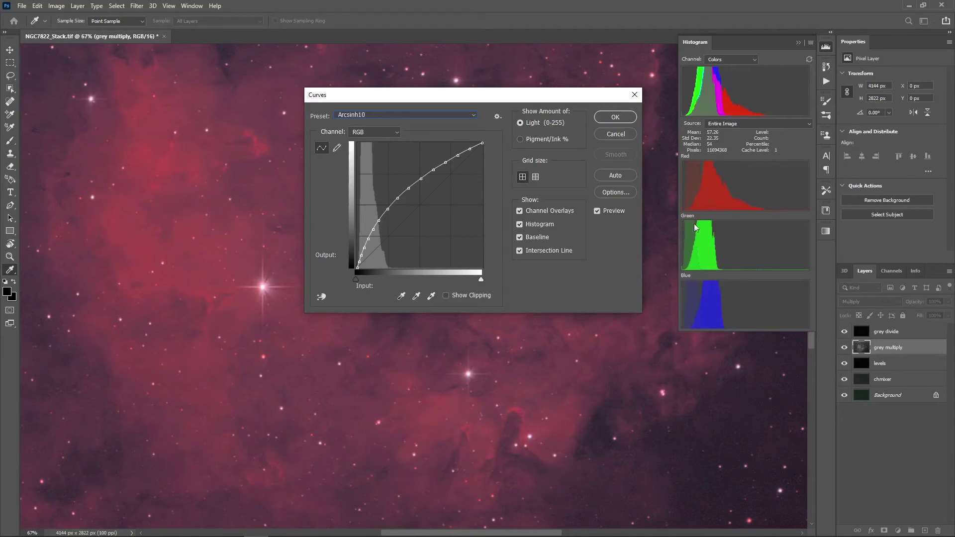
{"action": "left_click", "coordinate": [601, 116]}
{"action": "key", "text": "v"}
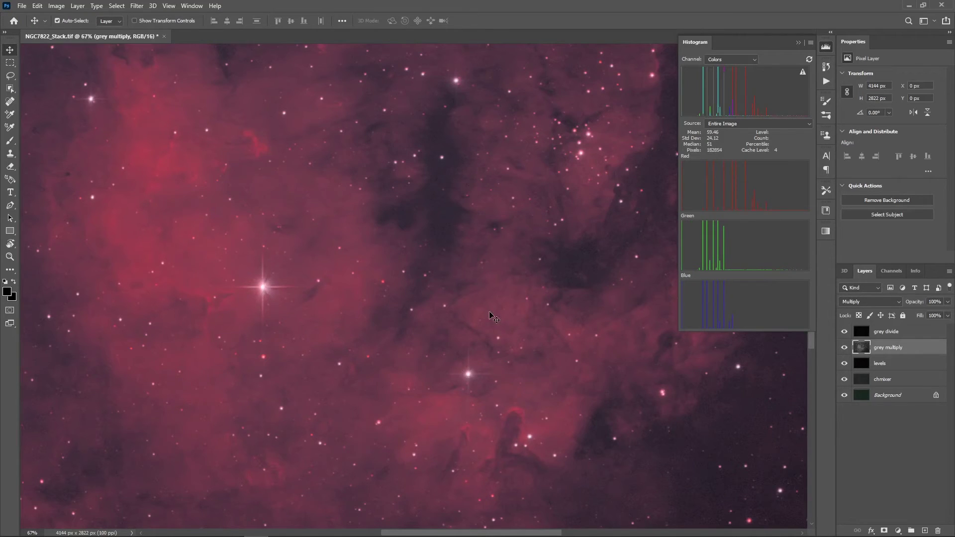
Apply a Levels pass with the black input raised to 4
{"action": "key", "text": "ctrl"}
{"action": "key", "text": "ctrl+l"}
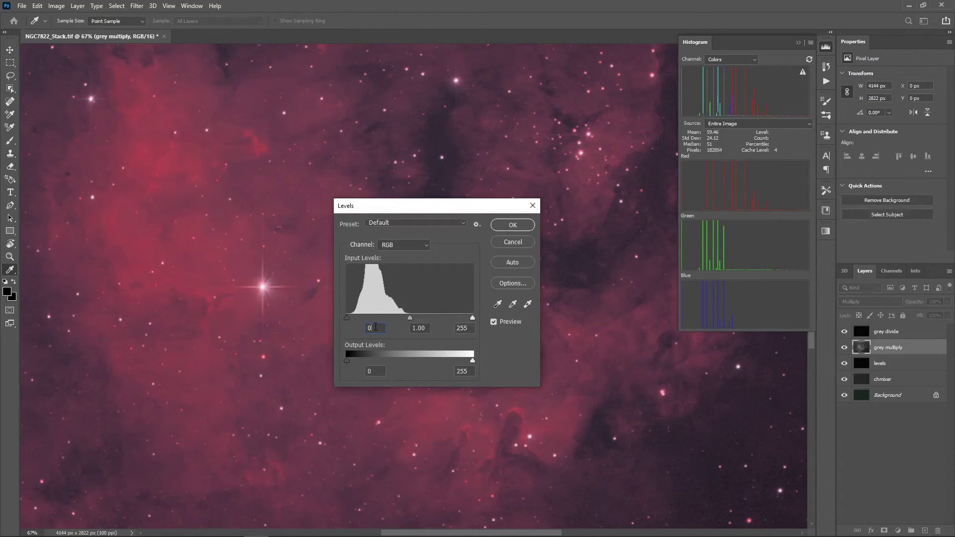
{"action": "key", "text": "Up"}
{"action": "key", "text": "Up"}
{"action": "key", "text": "Up"}
{"action": "left_click", "coordinate": [519, 228]}
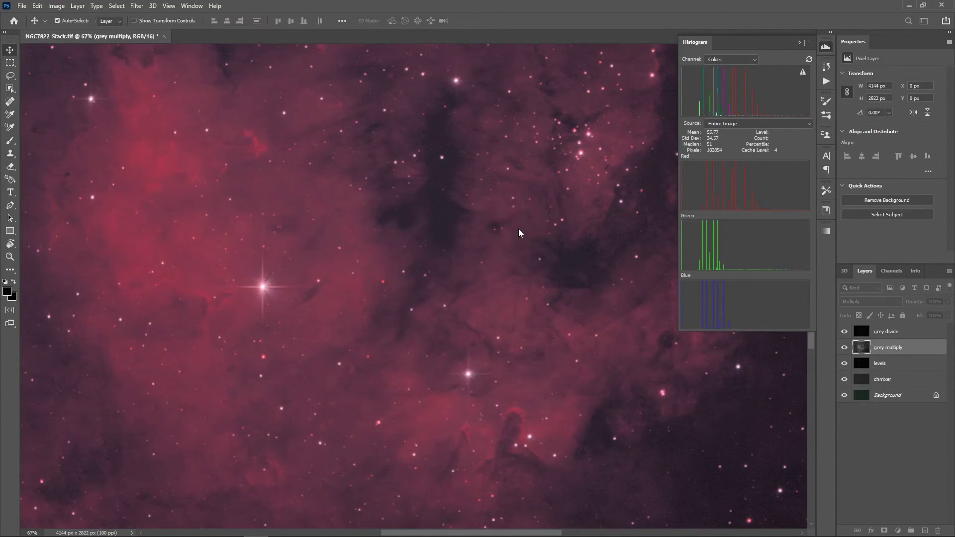
Reopen Levels, inspect the Red channel, return to RGB and close without changes
{"action": "key", "text": "ctrl+l"}
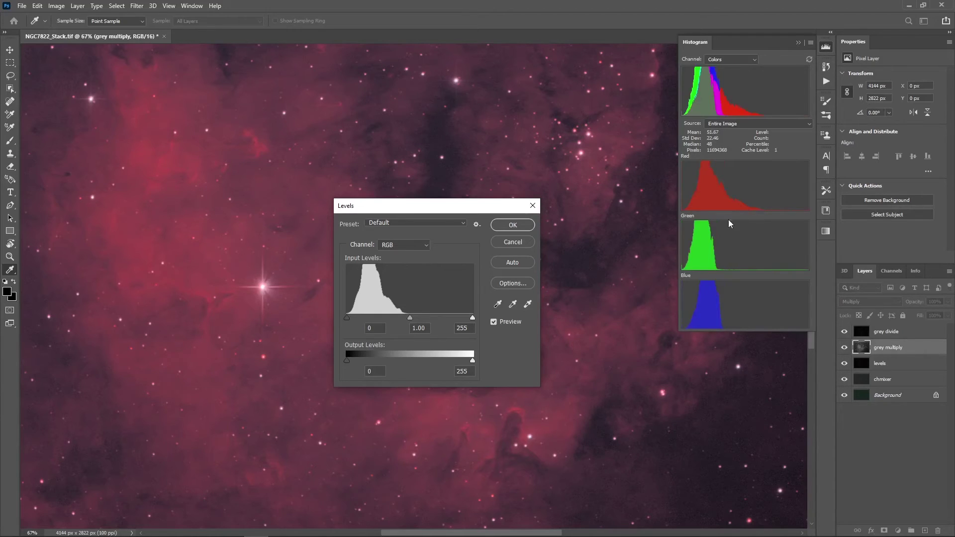
{"action": "left_click", "coordinate": [416, 246]}
{"action": "left_click", "coordinate": [405, 263]}
{"action": "left_click", "coordinate": [410, 249]}
{"action": "left_click", "coordinate": [406, 263]}
{"action": "left_click", "coordinate": [412, 246]}
{"action": "left_click", "coordinate": [407, 261]}
{"action": "left_click", "coordinate": [409, 246]}
{"action": "left_click", "coordinate": [408, 256]}
{"action": "left_click", "coordinate": [512, 225]}
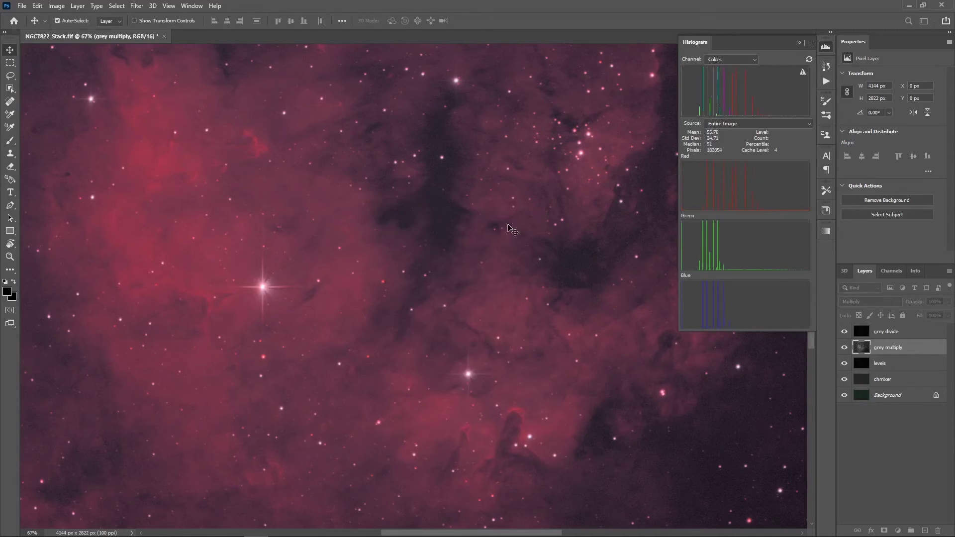
With the grey divide layer selected, stamp all visible layers into a new merged Layer 1
{"action": "left_click", "coordinate": [894, 337]}
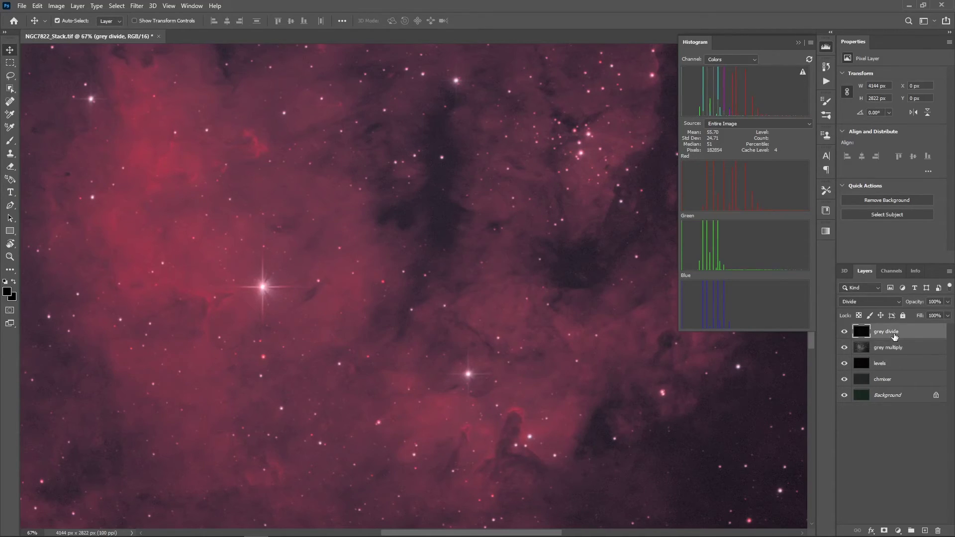
{"action": "key", "text": "ctrl"}
{"action": "key", "text": "ctrl+alt+shift+e"}
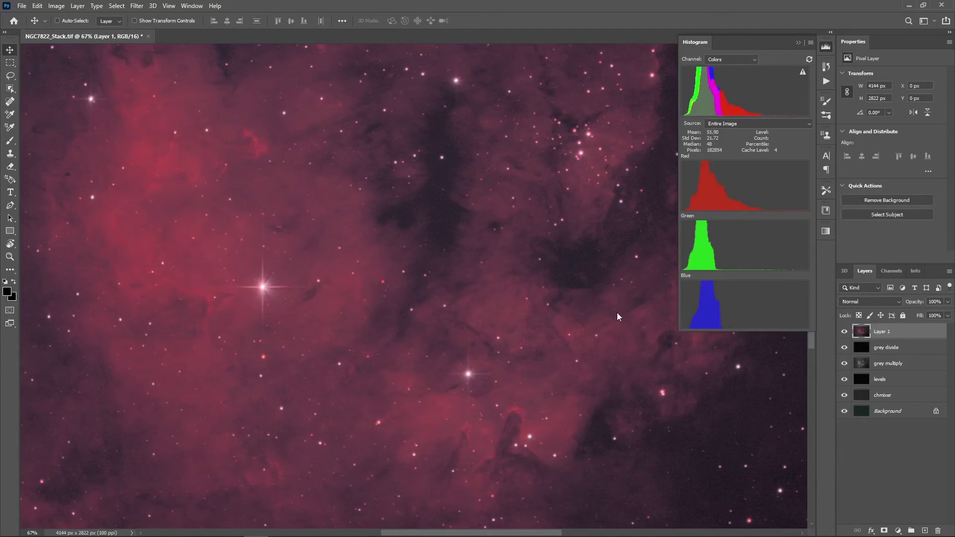
Zoom out and refresh the histogram for the merged layer (mean 51.67, median 48), then collapse it
{"action": "scroll", "coordinate": [567, 301], "scroll_direction": "down", "scroll_amount": 5}
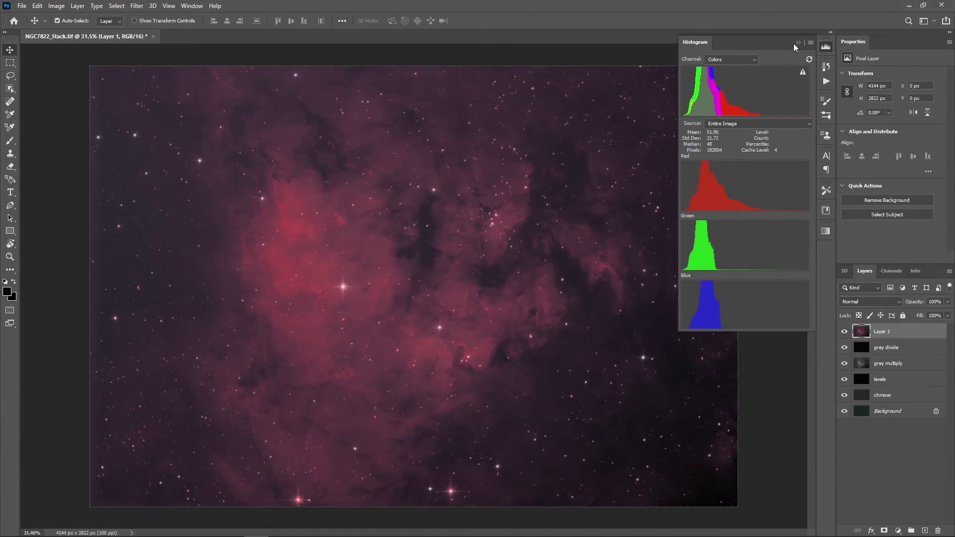
{"action": "left_click", "coordinate": [809, 59]}
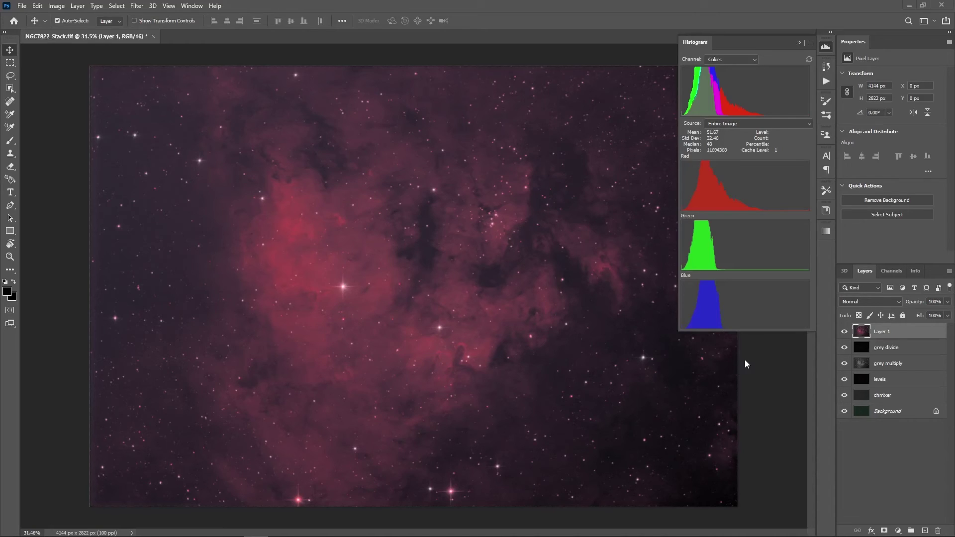
{"action": "left_click", "coordinate": [798, 43]}
Show the Channels panel and view the Red, Green and Blue channels individually
{"action": "left_click", "coordinate": [891, 271]}
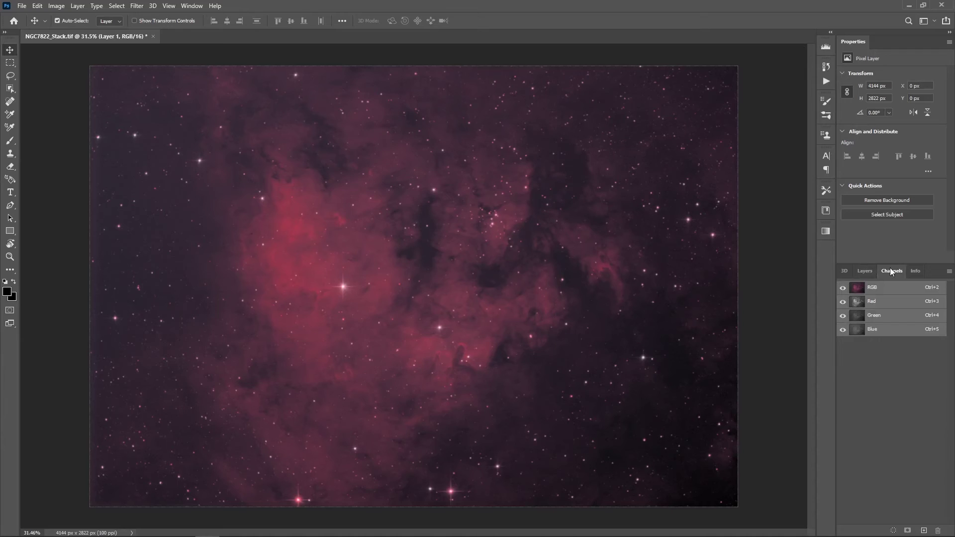
{"action": "left_click", "coordinate": [886, 304]}
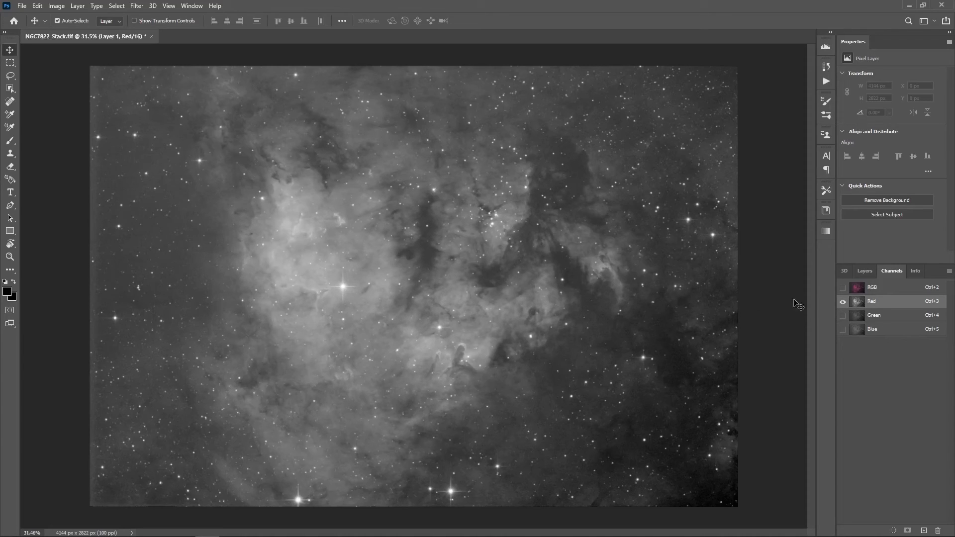
{"action": "left_click", "coordinate": [866, 316]}
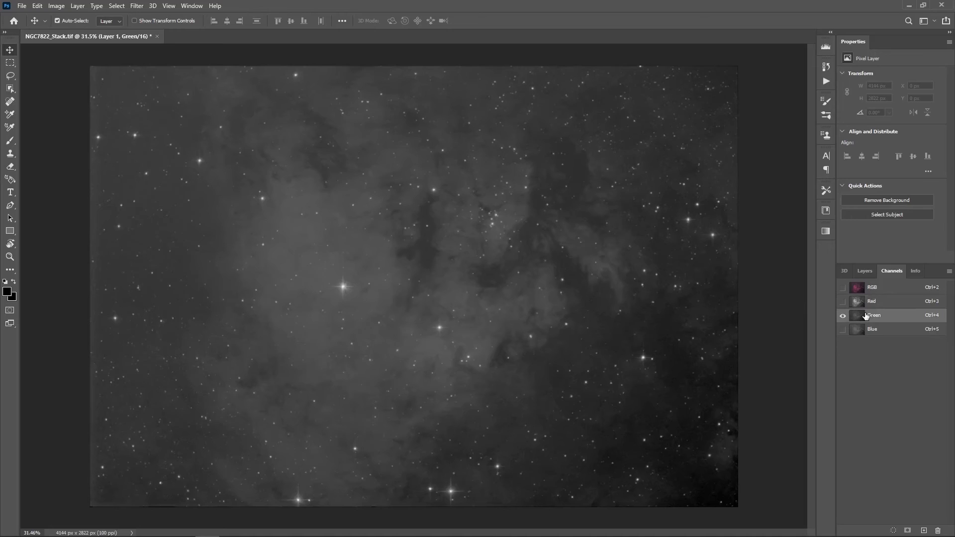
{"action": "left_click", "coordinate": [890, 333]}
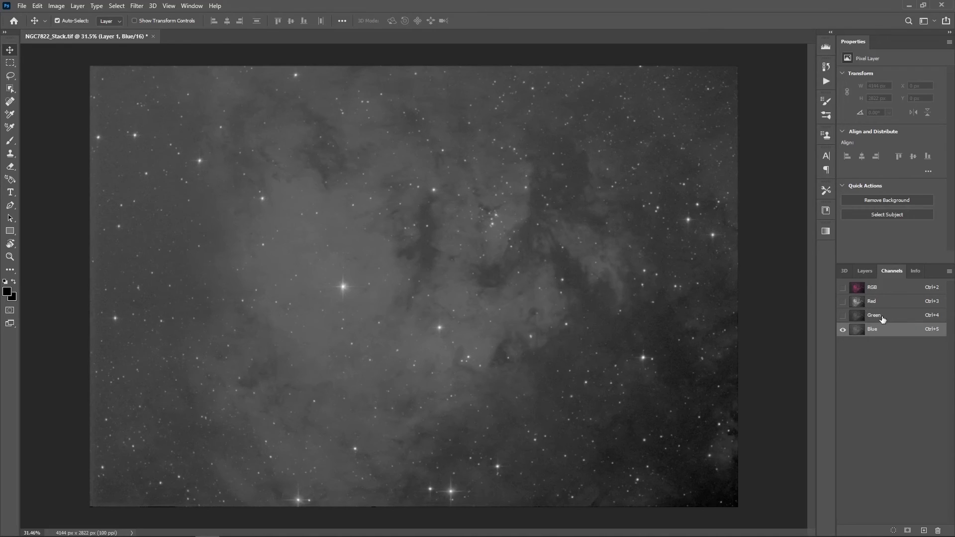
Compare the Green and Blue channels back and forth, then revisit the Red channel
{"action": "left_click", "coordinate": [883, 319]}
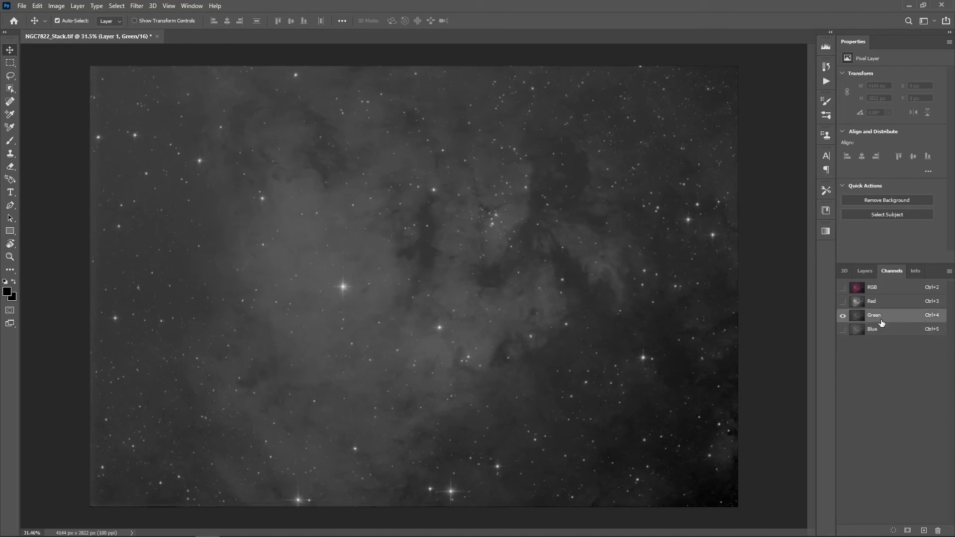
{"action": "left_click", "coordinate": [882, 327]}
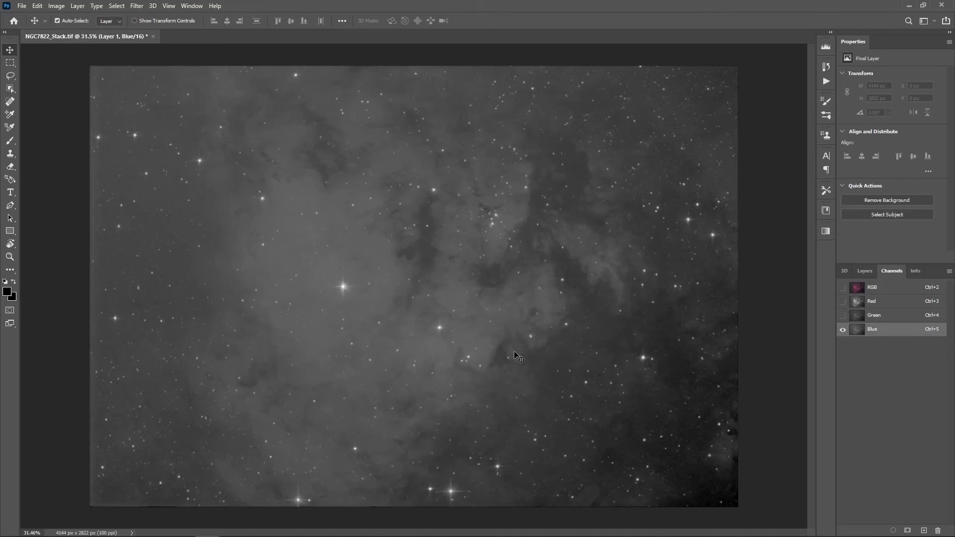
{"action": "left_click", "coordinate": [882, 318]}
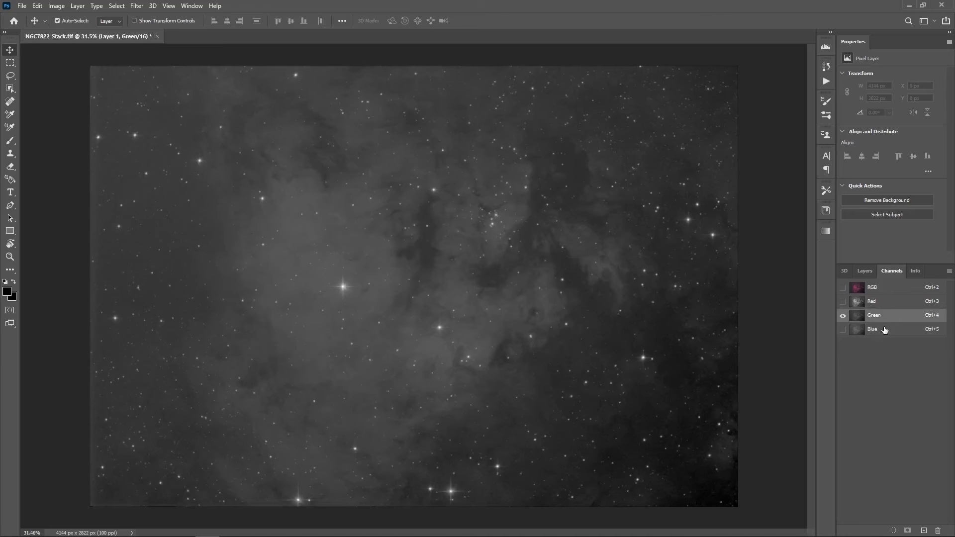
{"action": "left_click", "coordinate": [885, 329]}
{"action": "left_click", "coordinate": [887, 318]}
{"action": "left_click", "coordinate": [890, 330]}
{"action": "left_click", "coordinate": [889, 318]}
{"action": "left_click", "coordinate": [887, 304]}
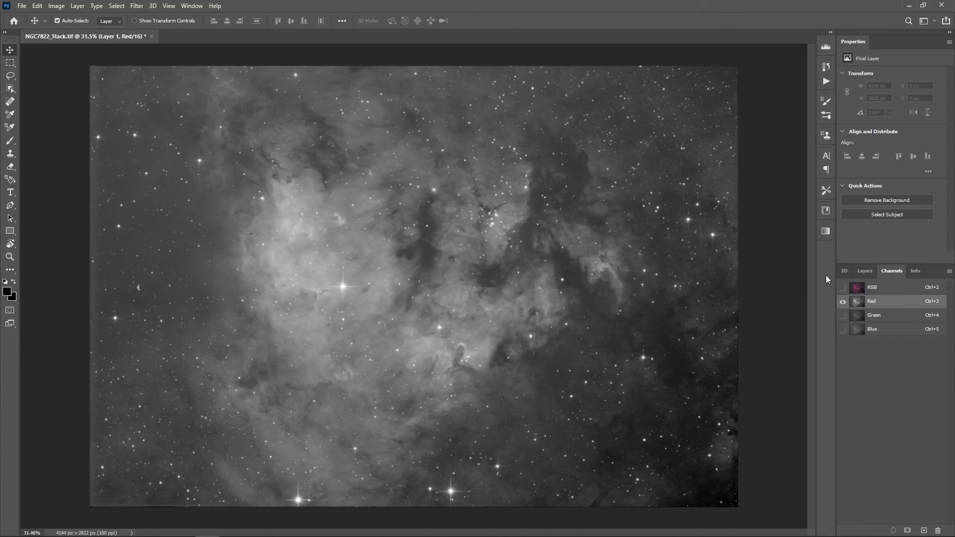
Restore the full-colour RGB composite view of the nebula
{"action": "left_click", "coordinate": [865, 271]}
{"action": "left_click", "coordinate": [891, 271]}
{"action": "left_click", "coordinate": [875, 287]}
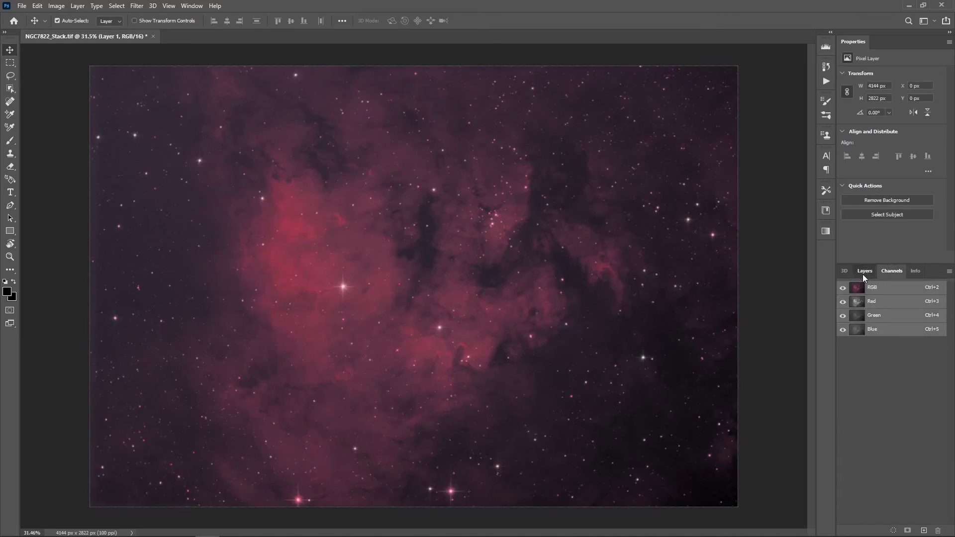
Return to the Layers panel to see merged Layer 1 above grey divide, grey multiply, levels, chmixer and Background
{"action": "left_click", "coordinate": [865, 271]}
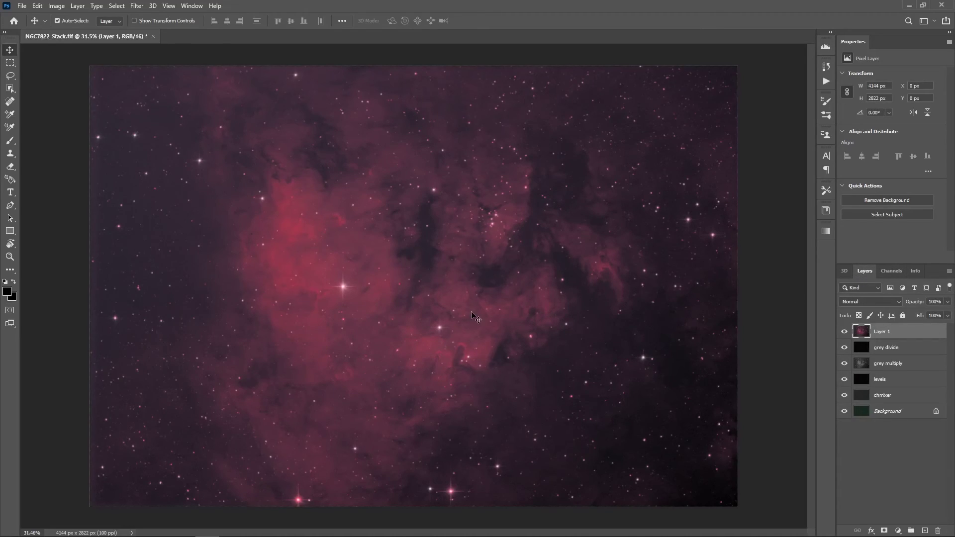